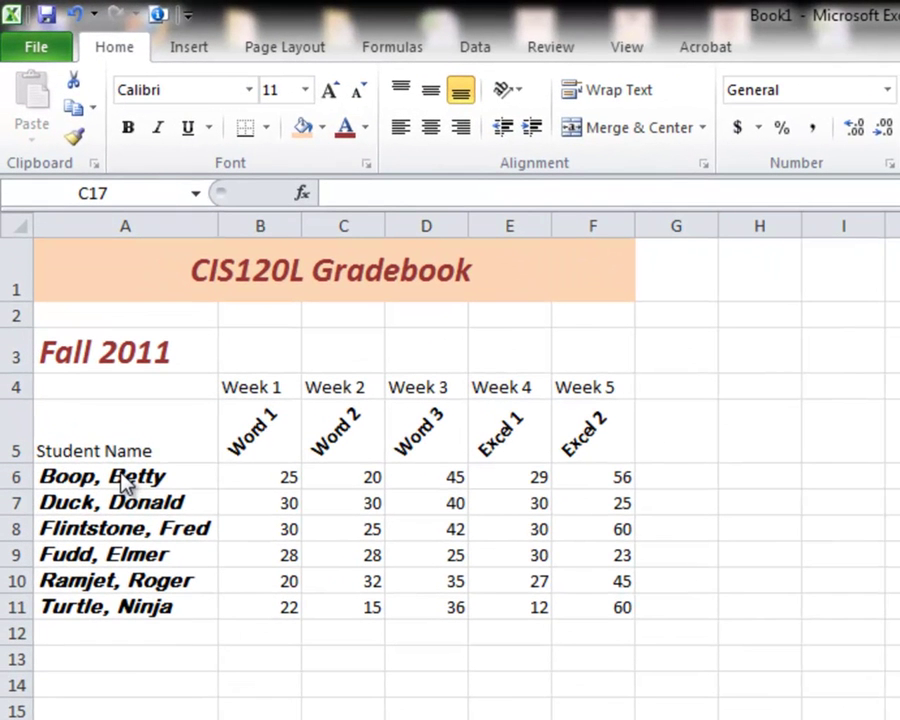
# Copy the six student names from A6:A11 to Sheet2 at A1 and autofit column A
pyautogui.click(121, 476)
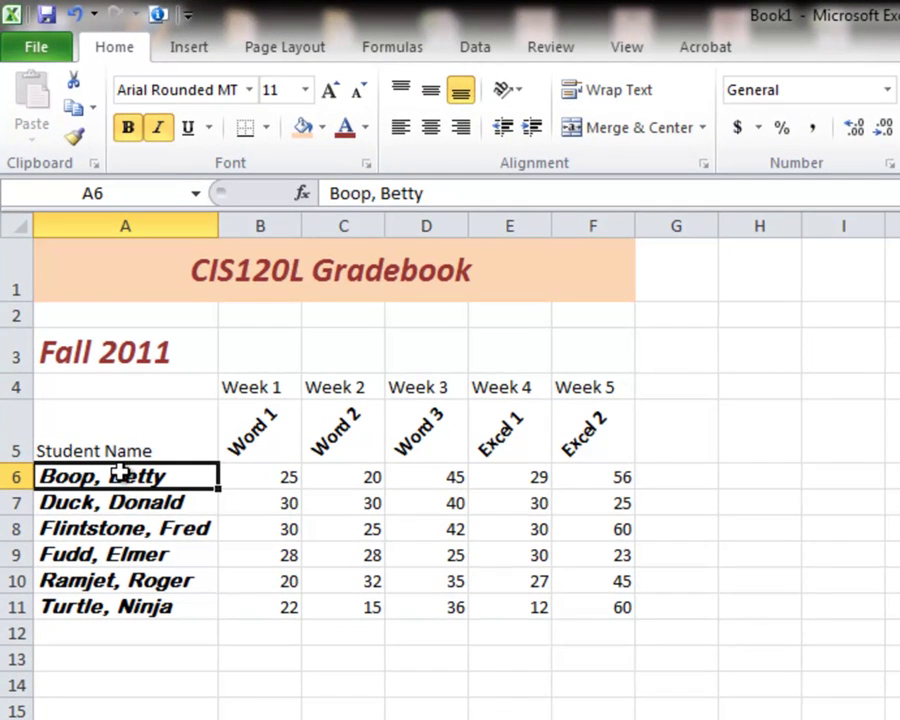
pyautogui.moveTo(121, 476); pyautogui.dragTo(117, 606)
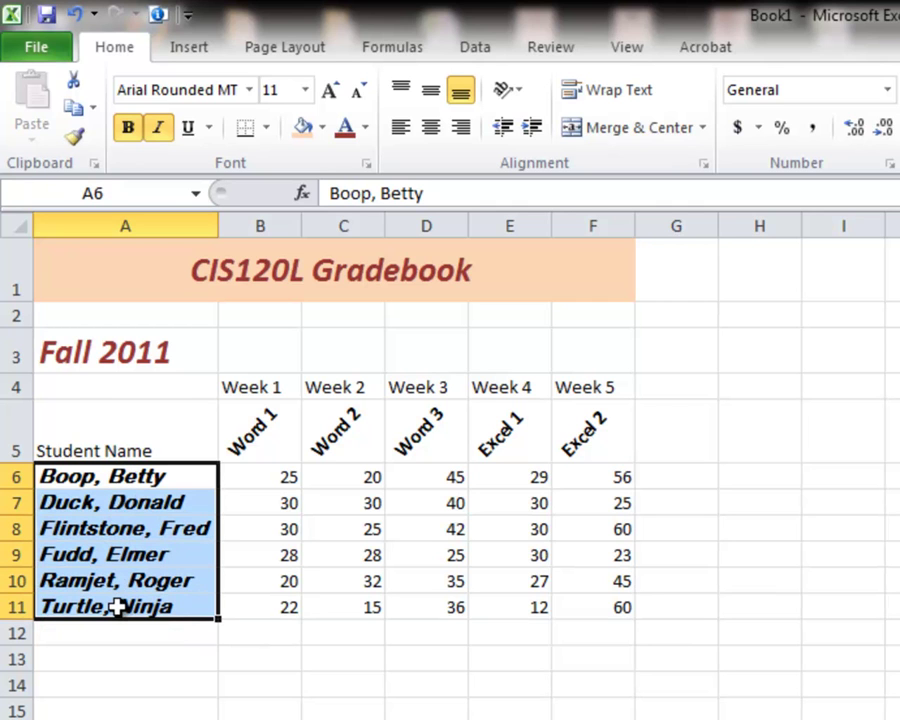
pyautogui.click(75, 112)
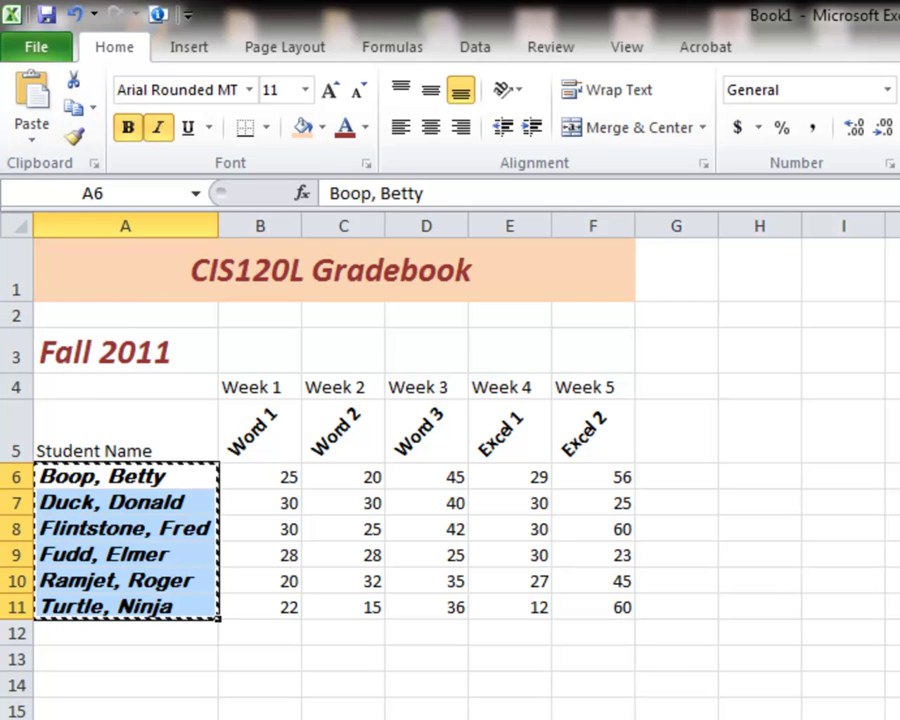
pyautogui.hotkey('ctrl', 'pagedown')
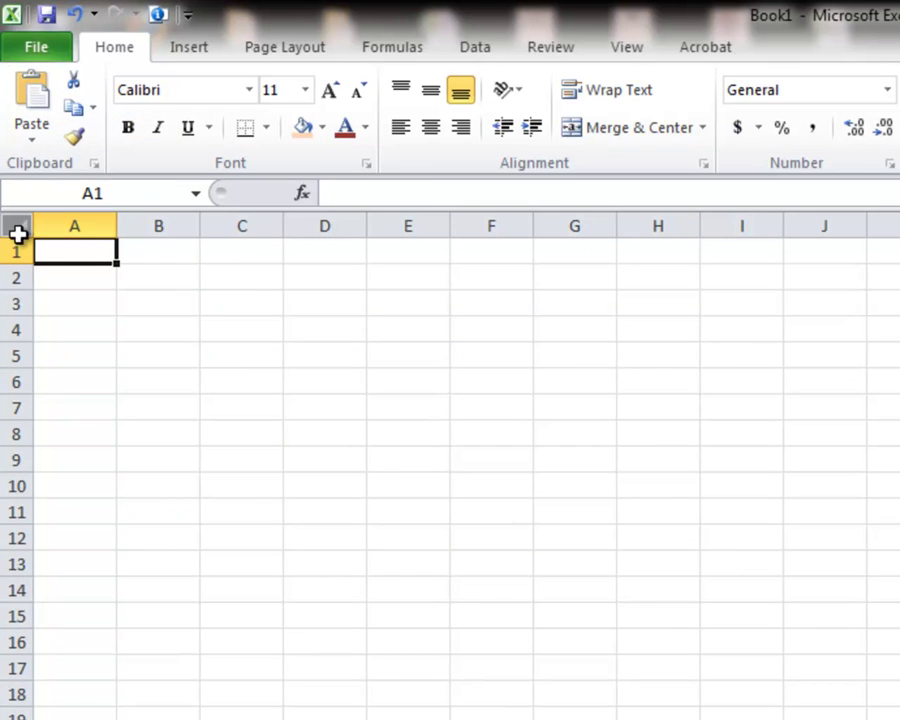
pyautogui.click(36, 96)
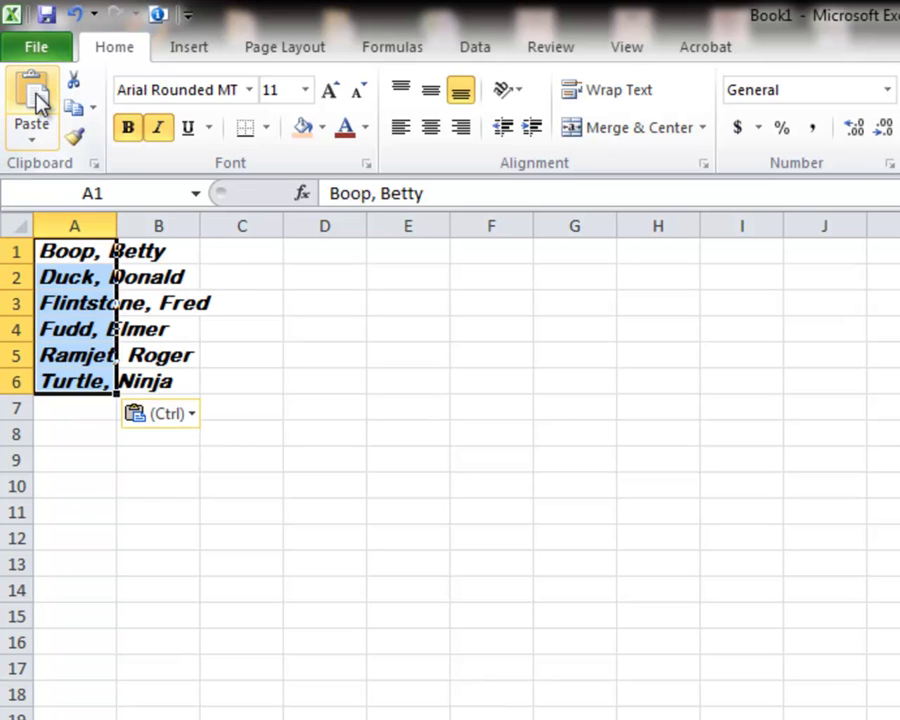
pyautogui.doubleClick(117, 226)
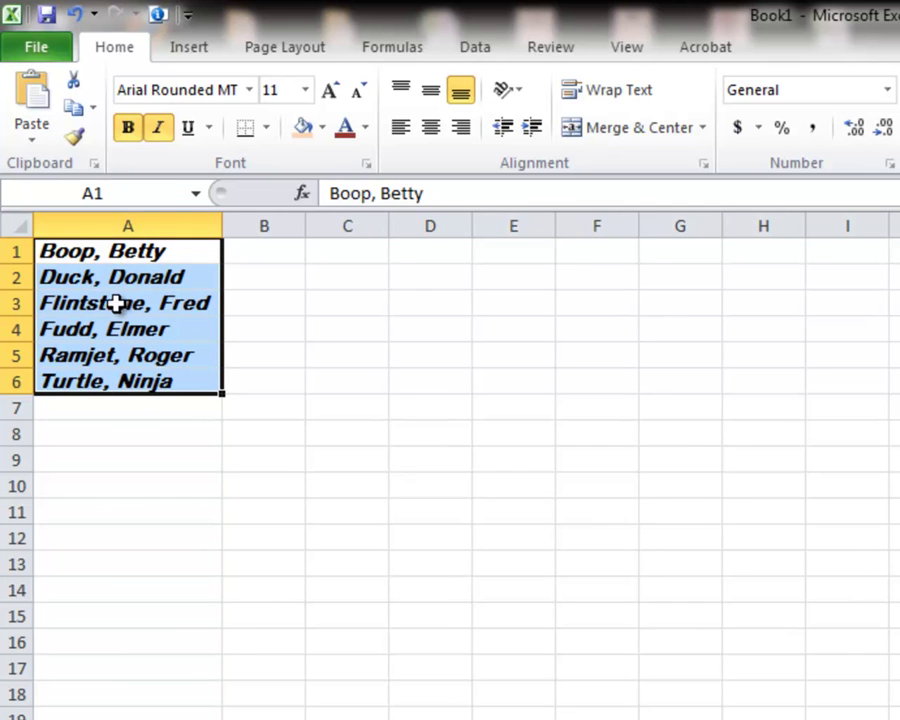
pyautogui.click(172, 303)
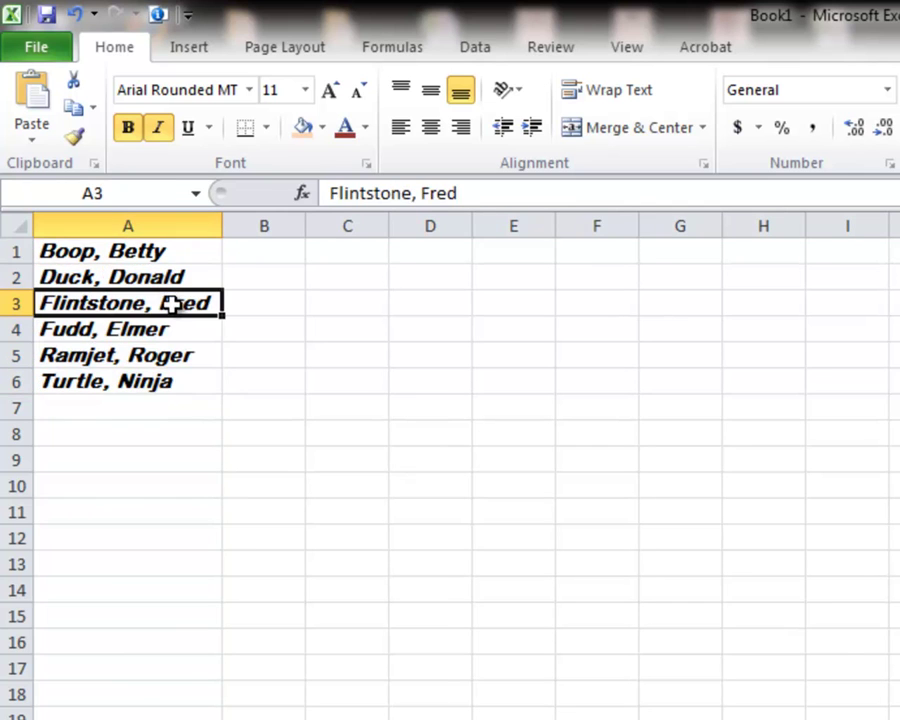
# Insert two blank rows above the names on Sheet2, moving them down to A3:A8
pyautogui.click(17, 251)
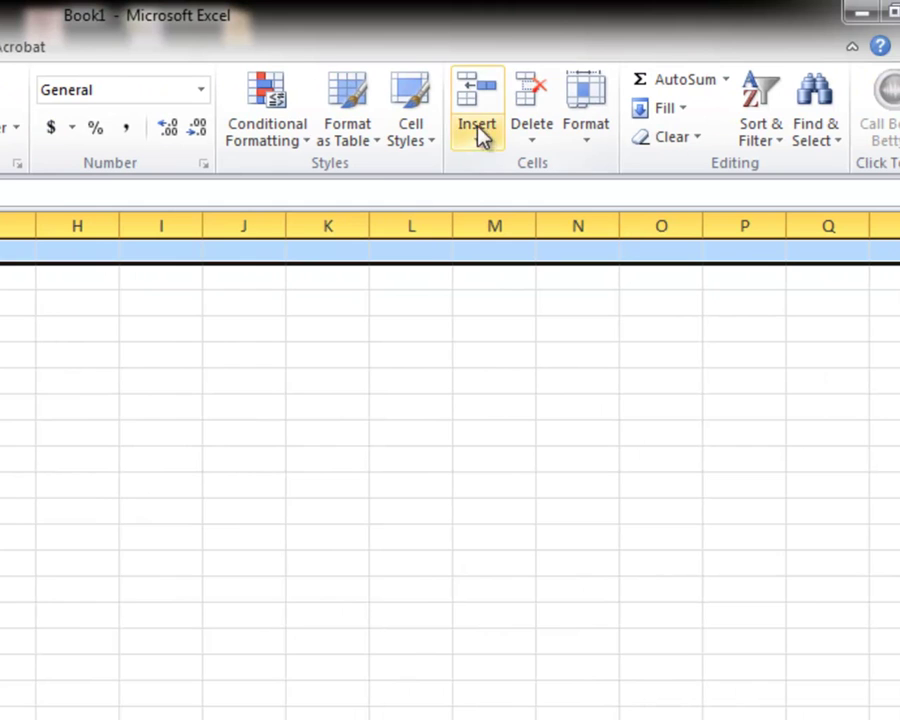
pyautogui.click(485, 105)
pyautogui.click(478, 128)
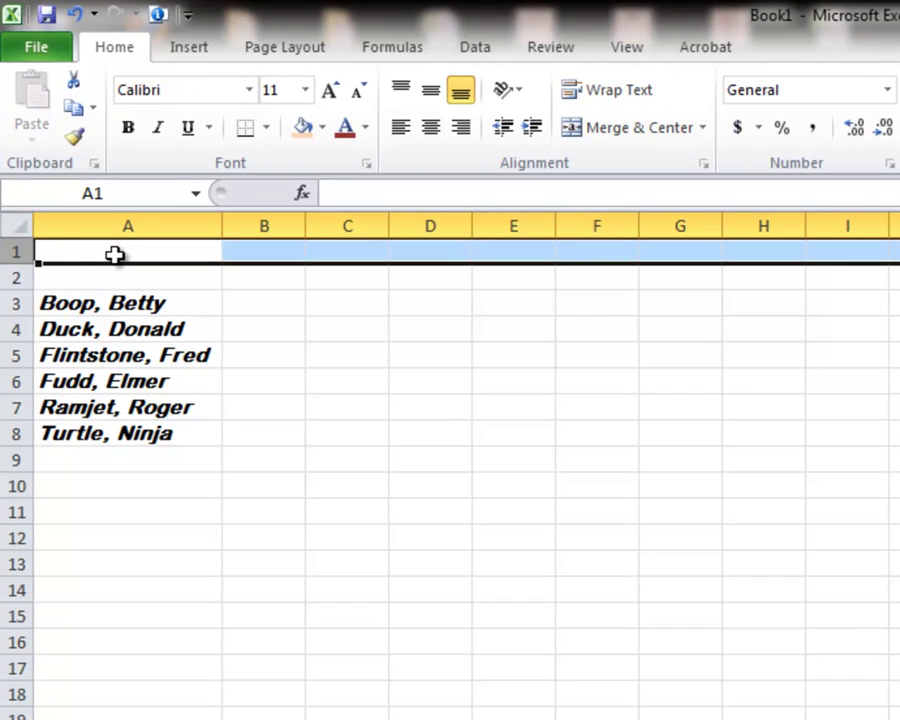
pyautogui.click(228, 279)
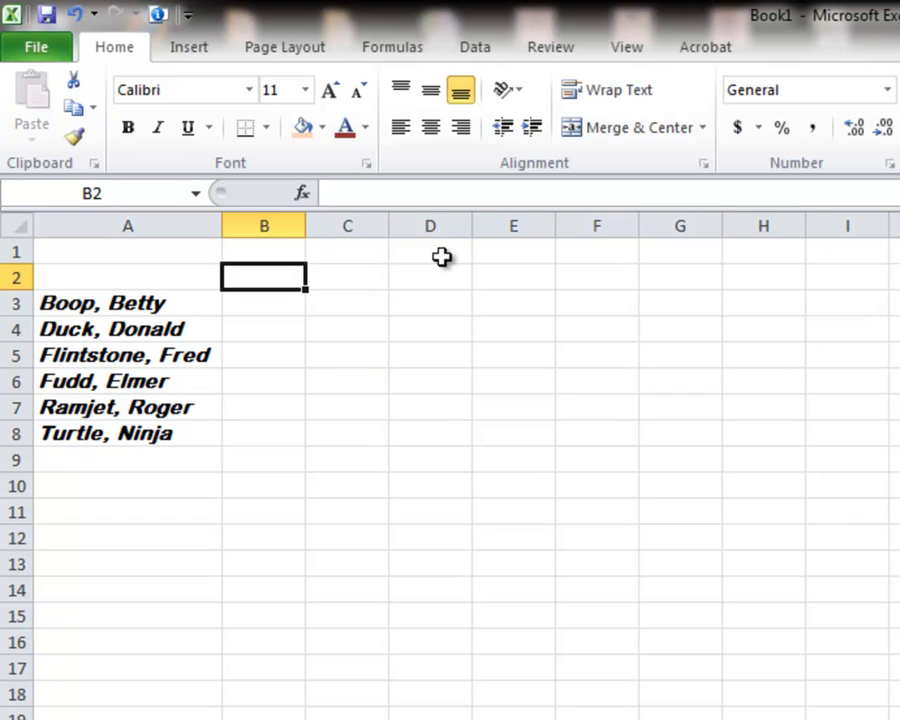
# Enter 9/26/2011 in B2 and fill a daily date series along row 2 to column N
pyautogui.write('9/26/')
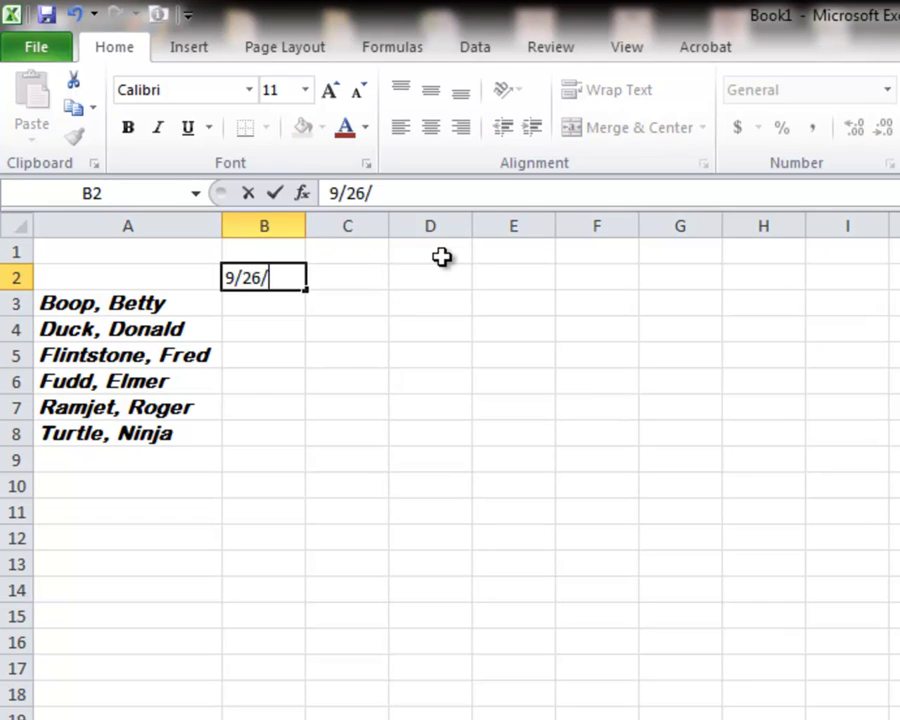
pyautogui.write('2011')
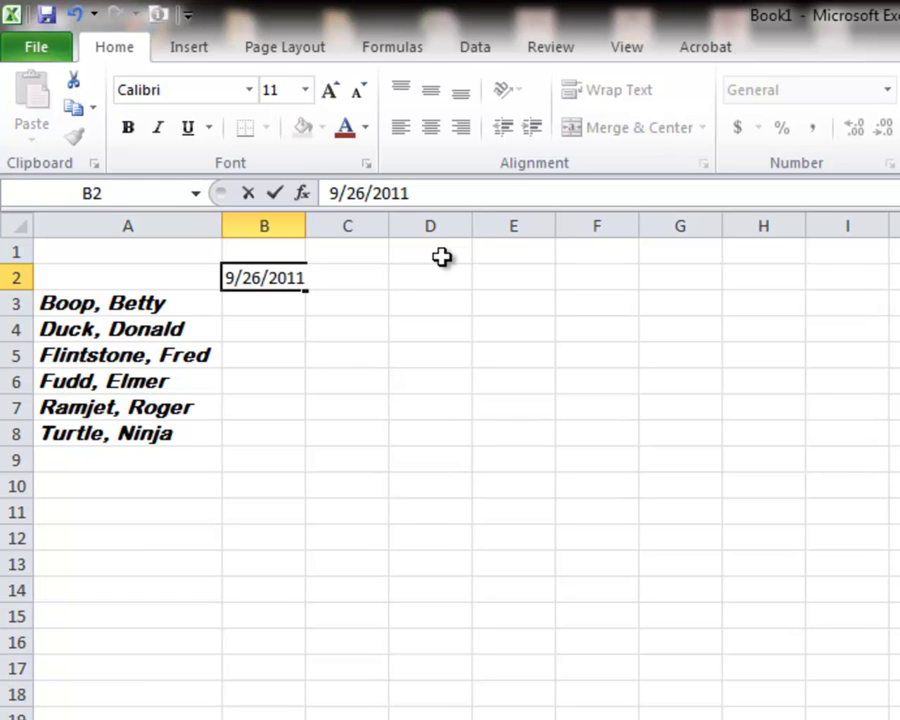
pyautogui.press('Return')
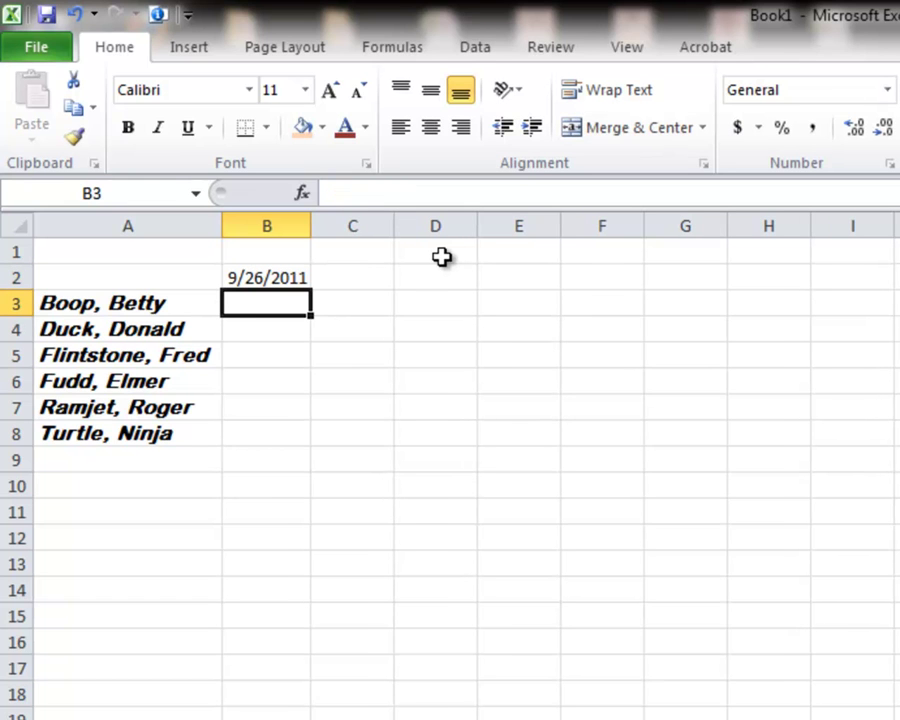
pyautogui.click(262, 276)
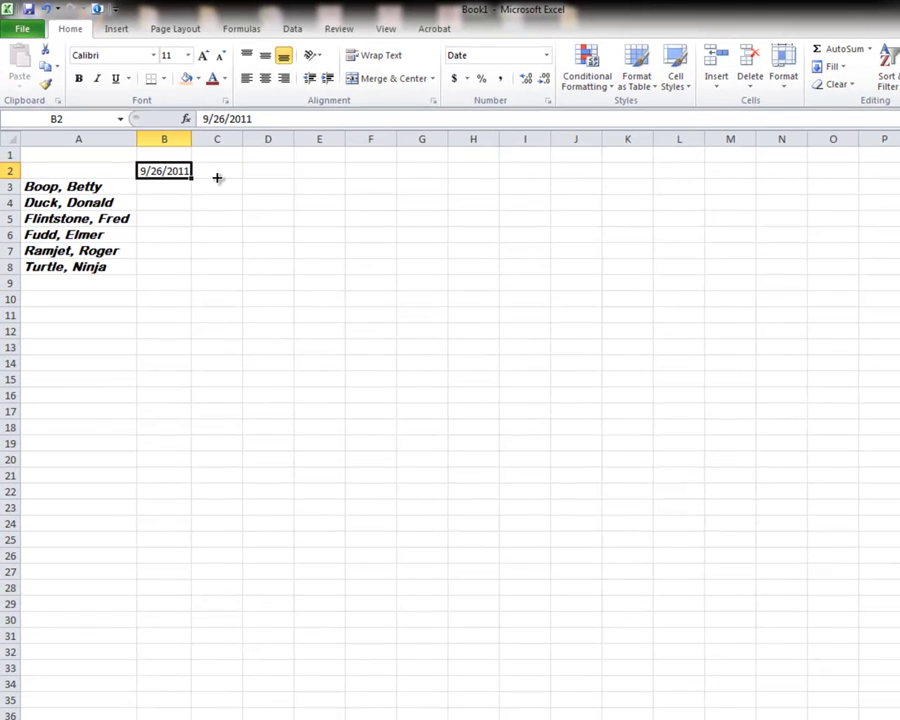
pyautogui.moveTo(313, 290); pyautogui.dragTo(380, 288)
pyautogui.moveTo(233, 177); pyautogui.dragTo(798, 177)
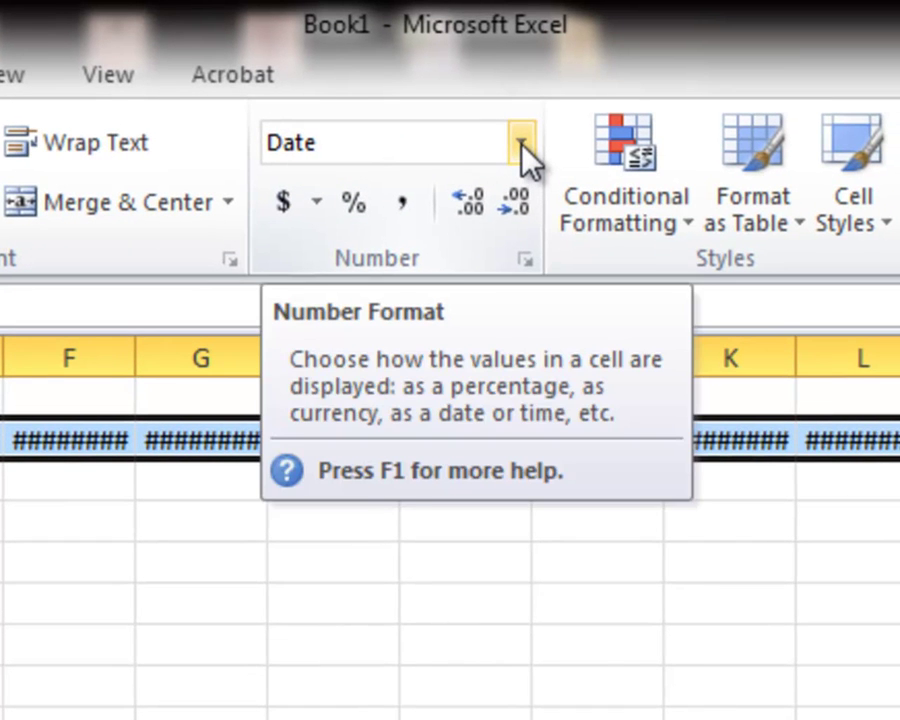
# Format the row 2 dates with the 3/14/01 short date type
pyautogui.click(522, 148)
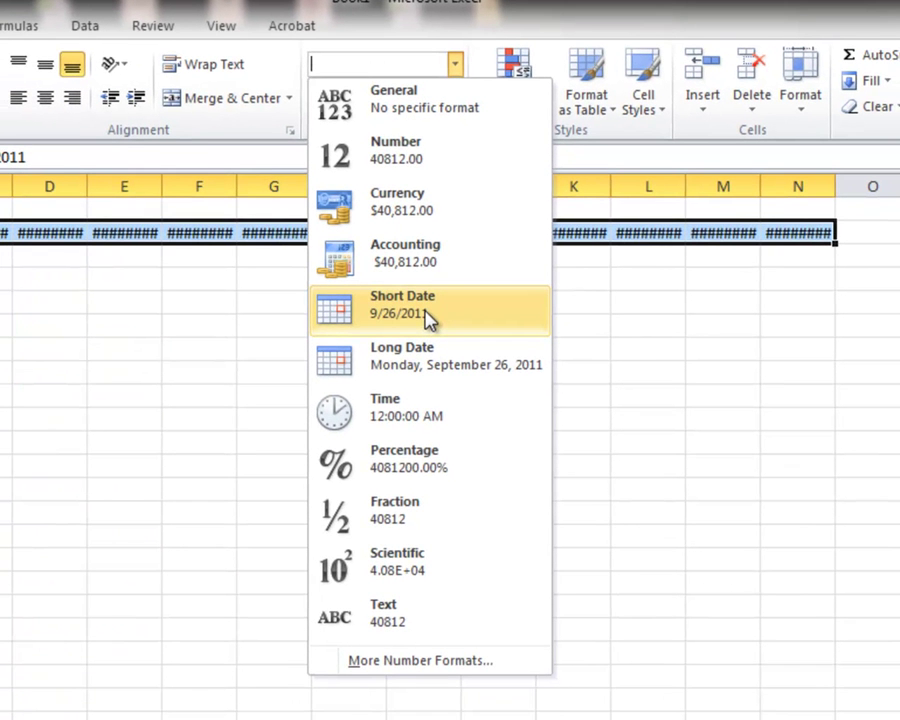
pyautogui.click(420, 662)
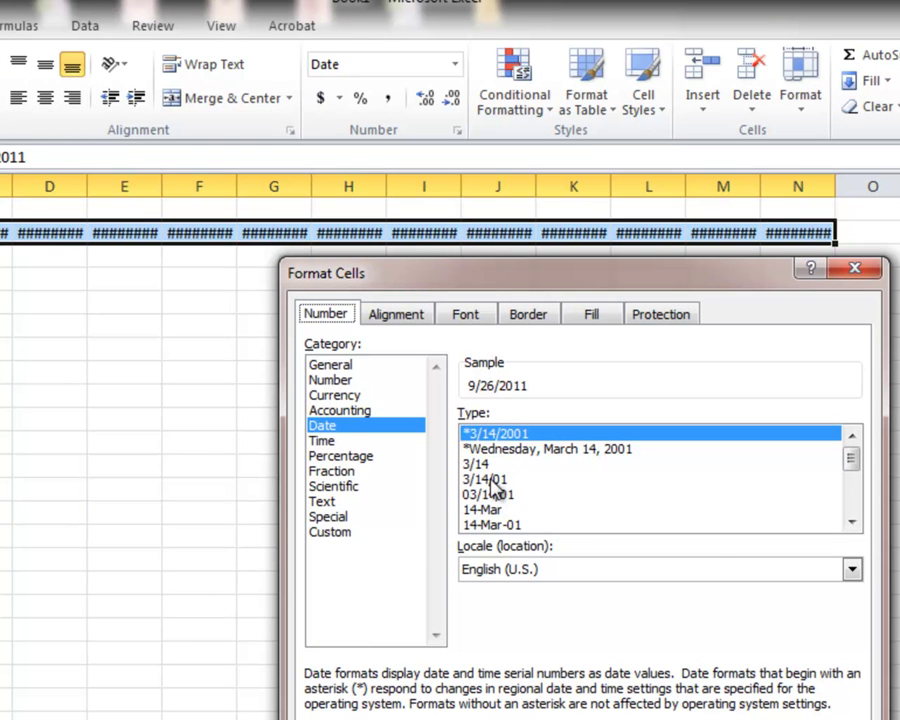
pyautogui.click(495, 480)
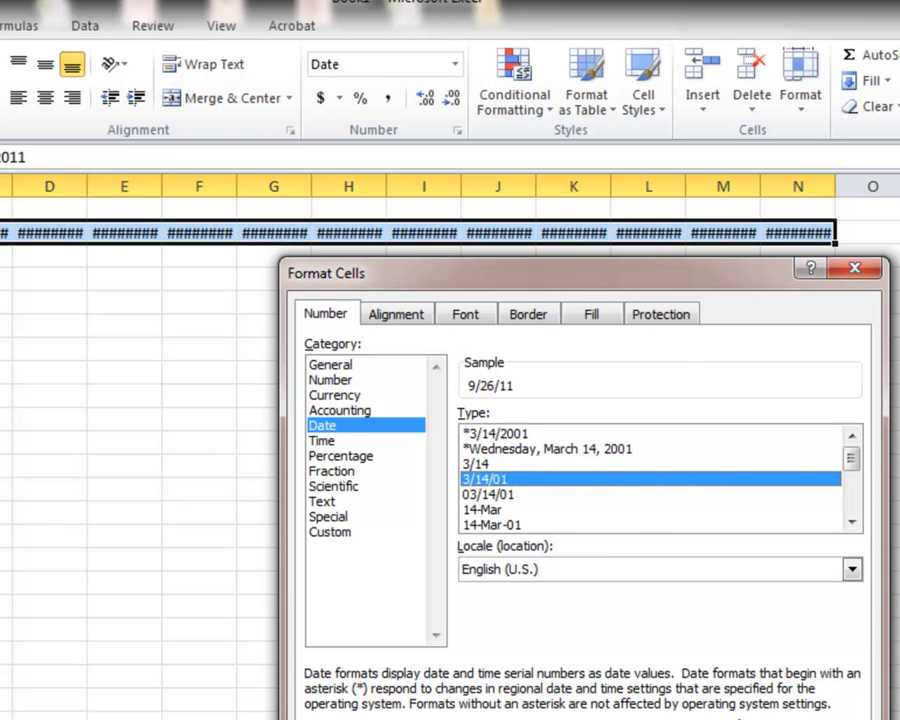
pyautogui.press('Return')
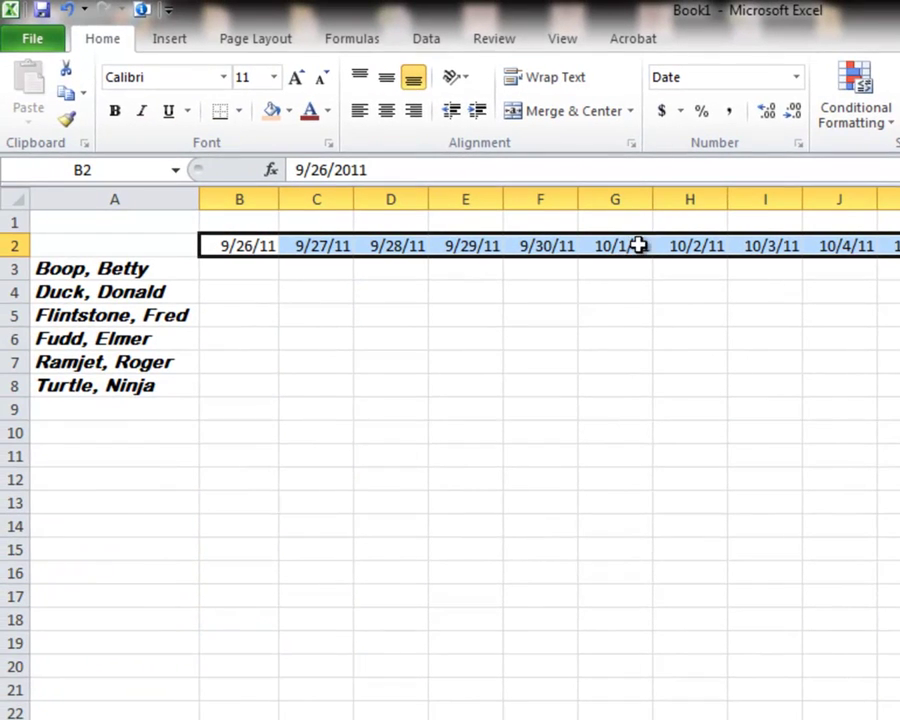
# Check the filled dates in row 2 through to the last date at the row's end
pyautogui.click(638, 245)
pyautogui.click(668, 245)
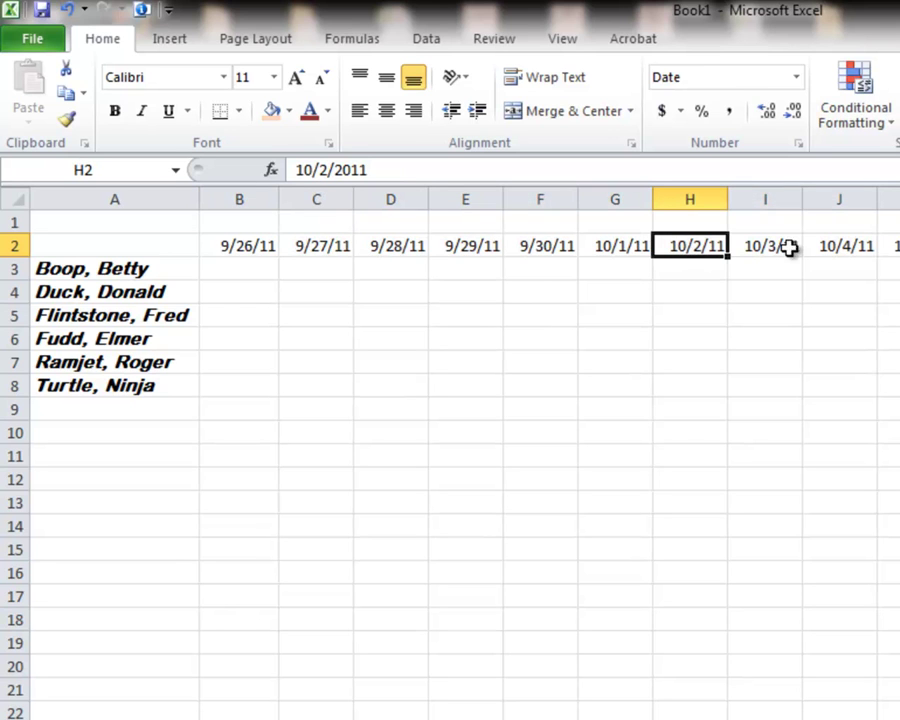
pyautogui.hotkey('ctrl', 'Right')
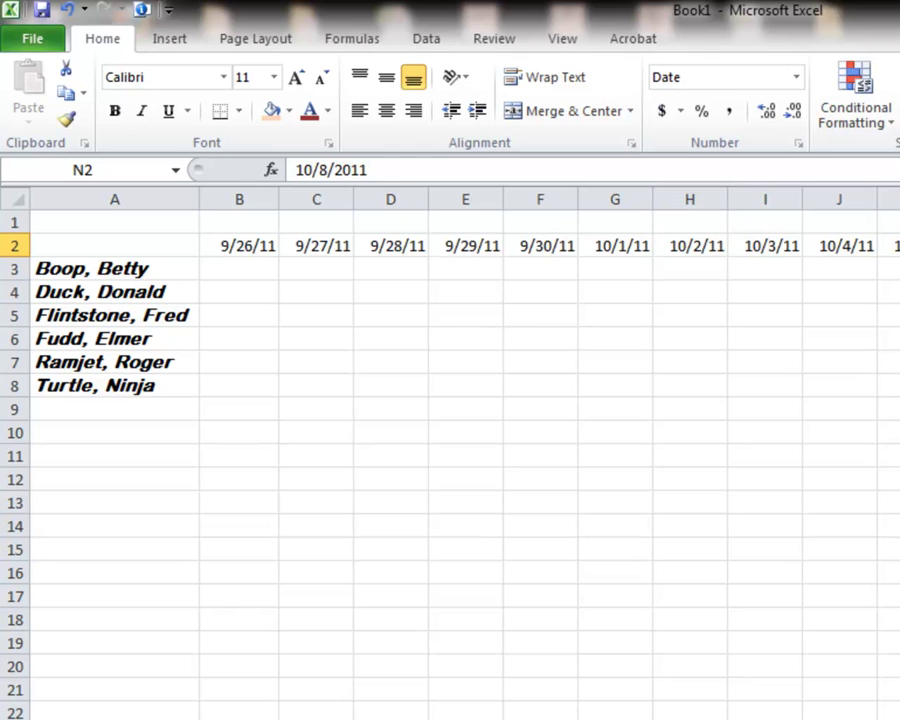
# Enter the date 9/26/2011 in cell B1
pyautogui.click(254, 222)
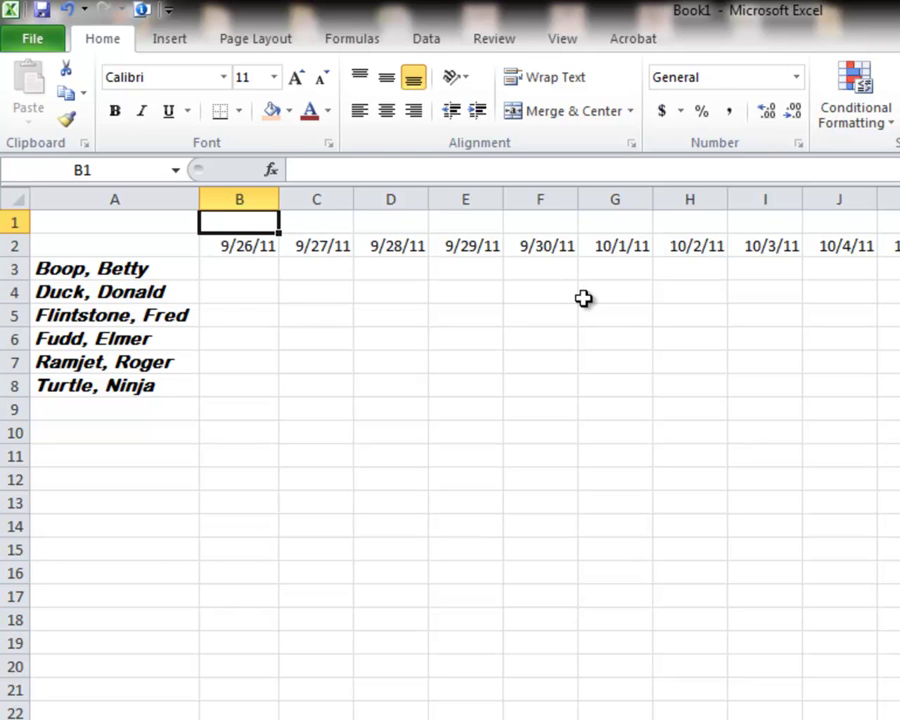
pyautogui.write('9/26/')
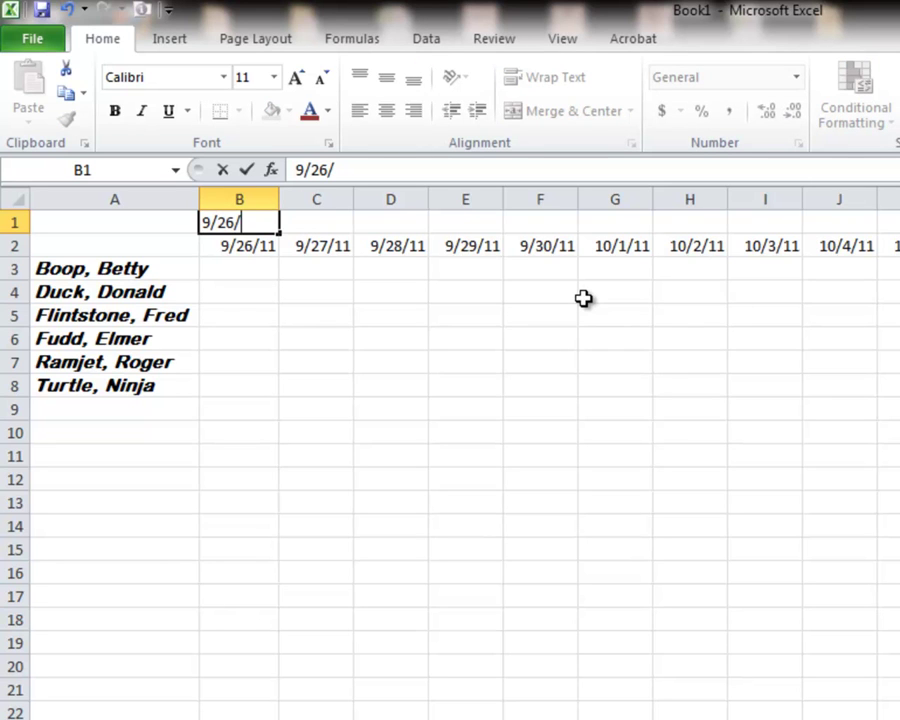
pyautogui.write('2011')
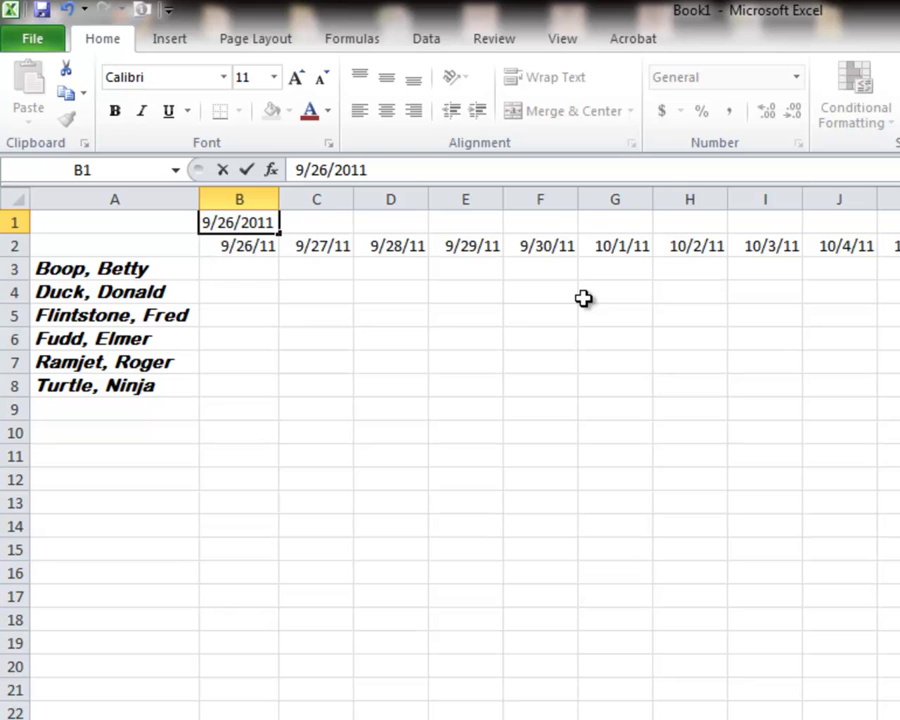
pyautogui.press('Return')
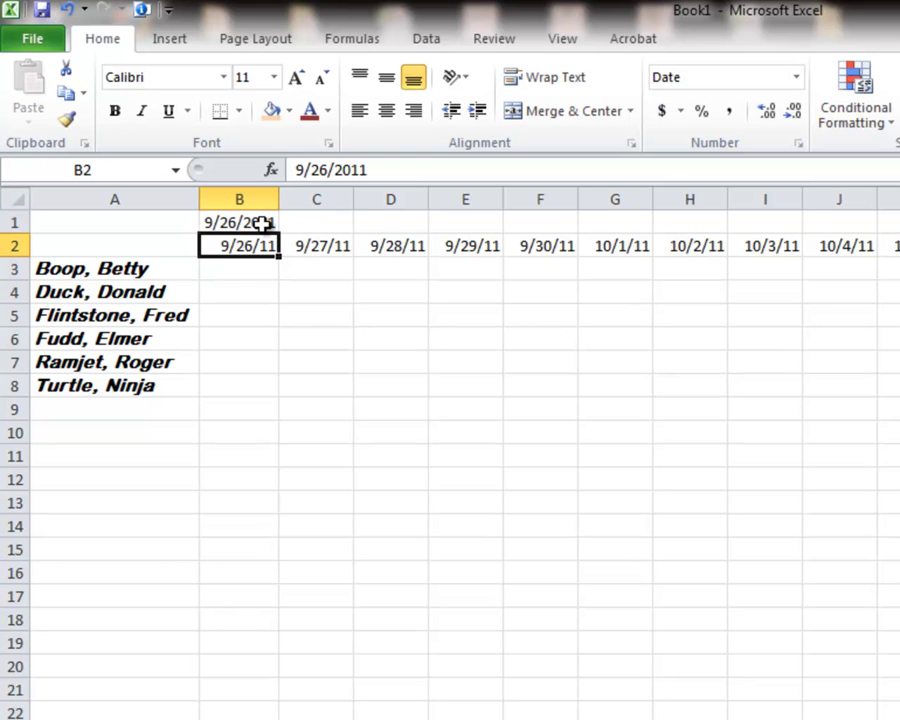
pyautogui.click(262, 223)
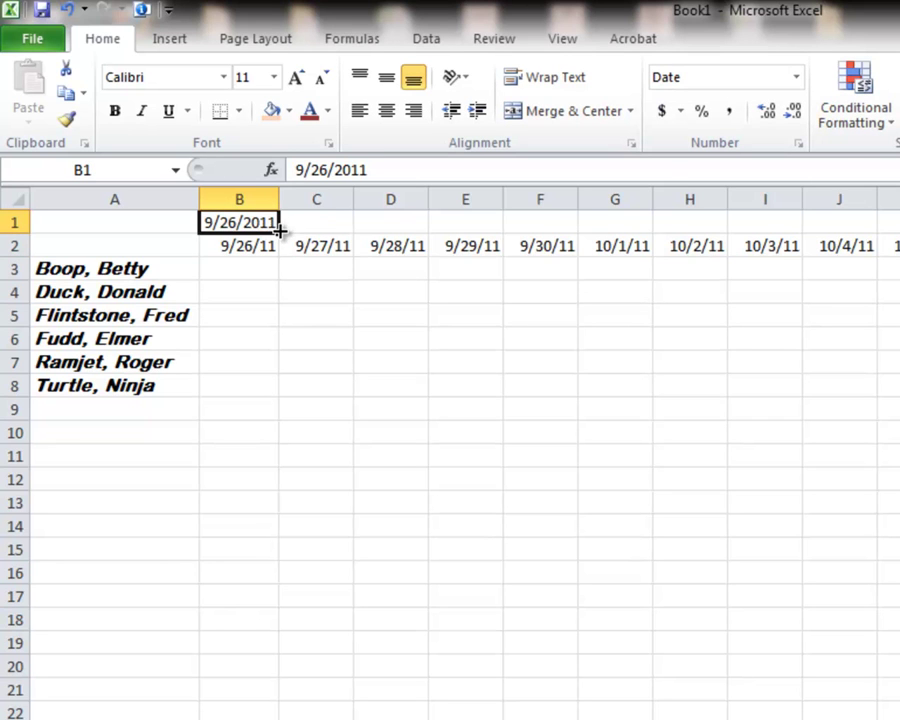
# Fill row 1 from B1 to O1 with weekday-only dates
pyautogui.moveTo(280, 231); pyautogui.dragTo(898, 250)
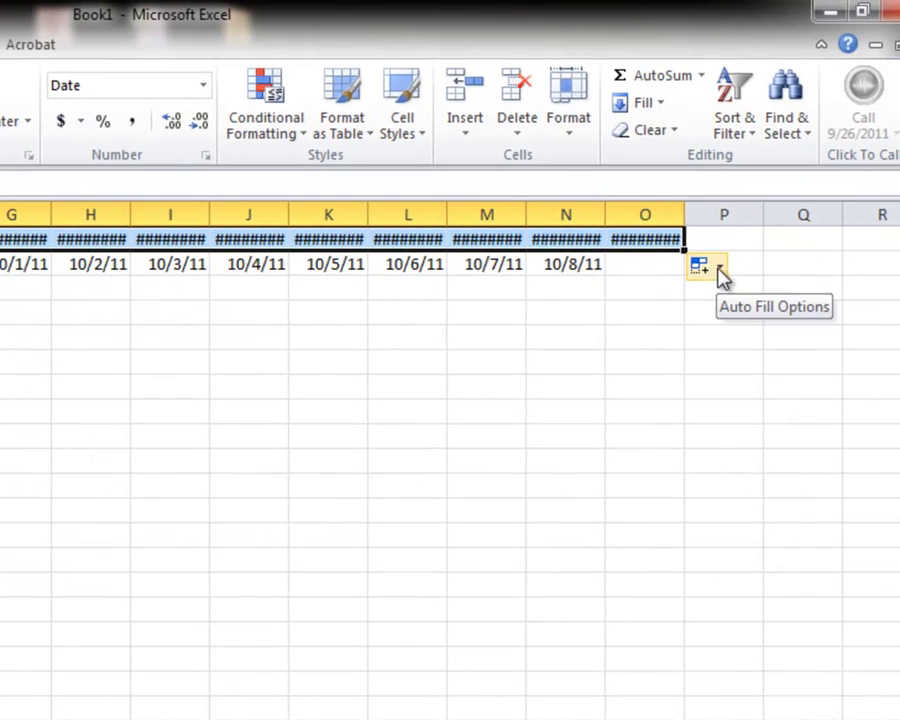
pyautogui.click(721, 270)
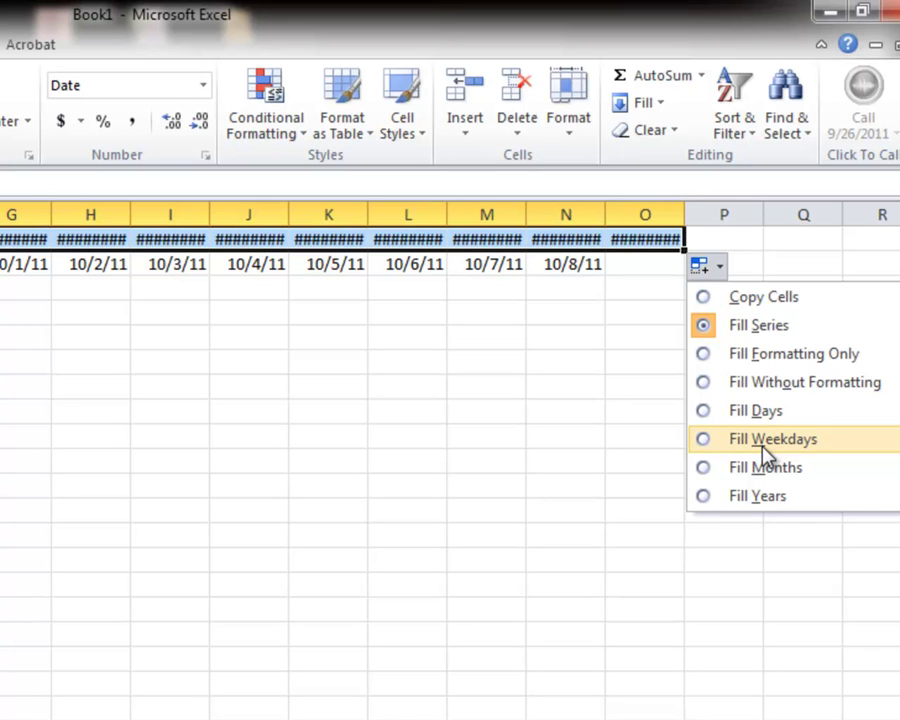
pyautogui.click(705, 444)
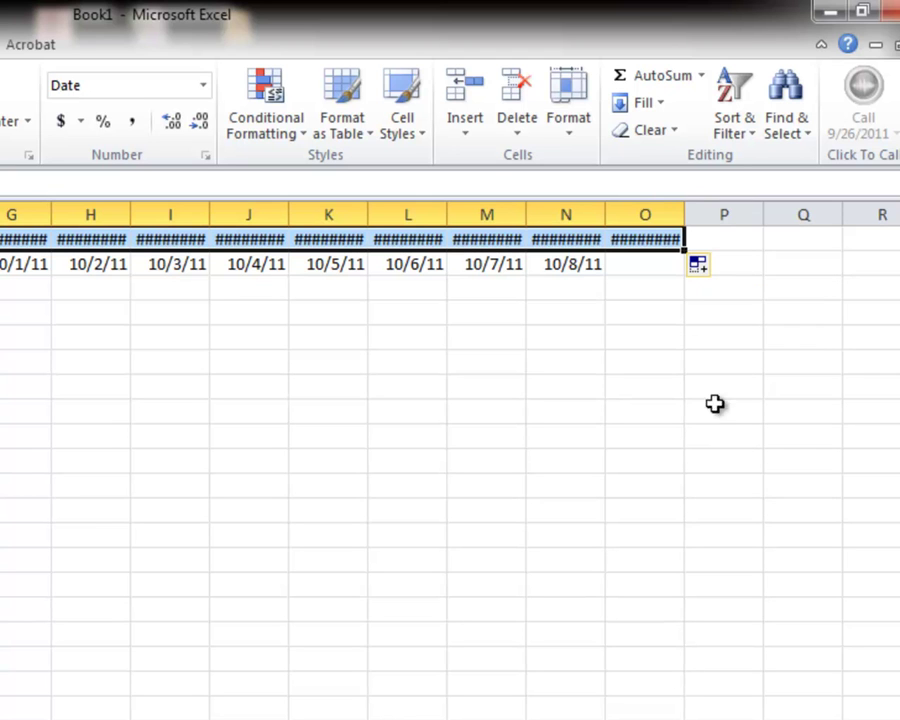
# Apply the 3/14/01 short date format to the row 1 dates
pyautogui.click(203, 88)
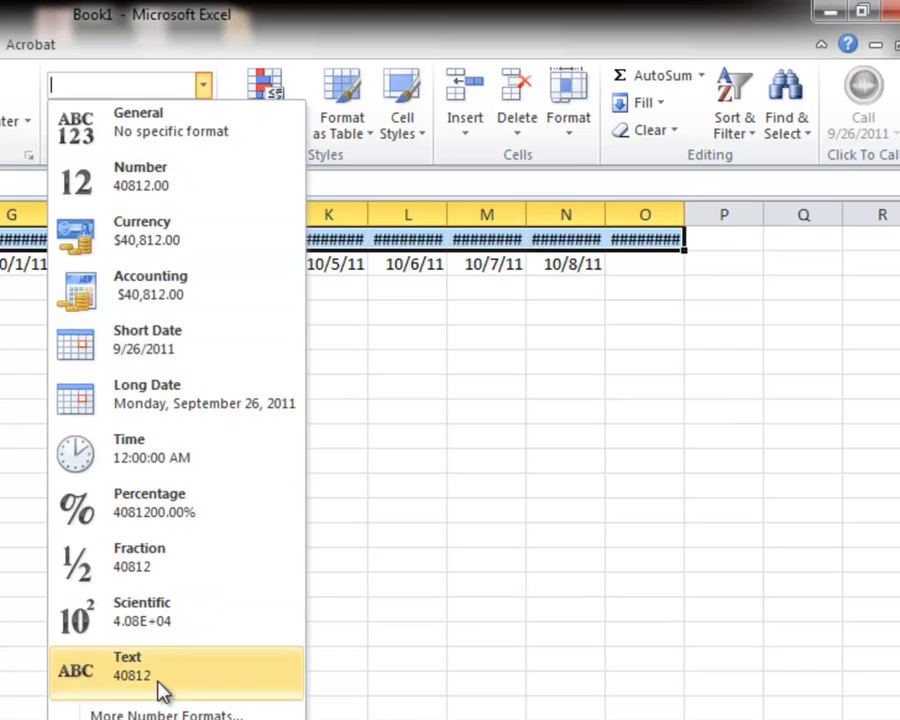
pyautogui.click(155, 716)
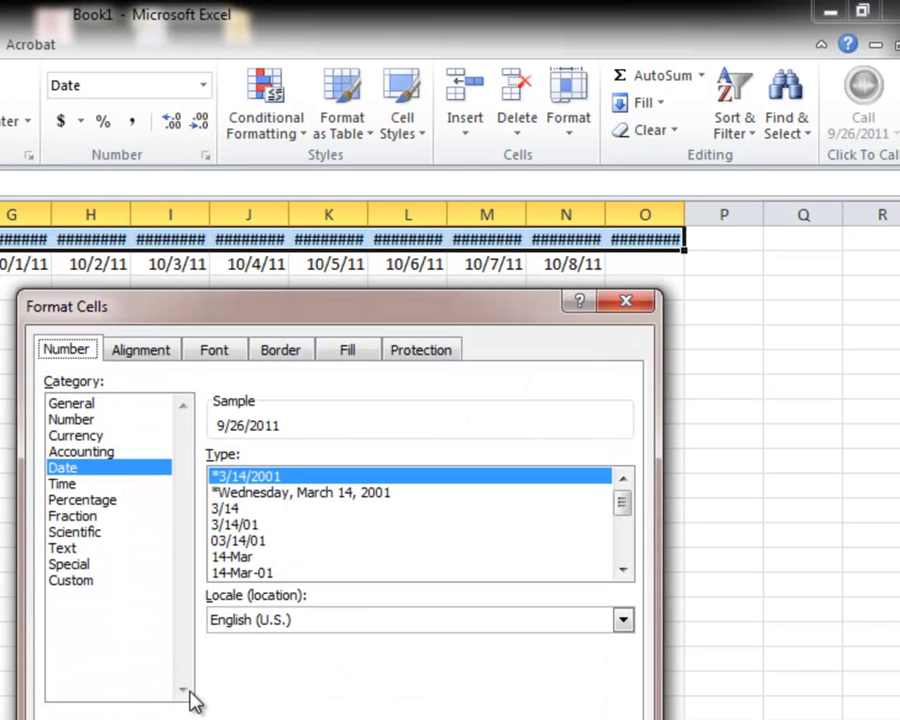
pyautogui.click(250, 526)
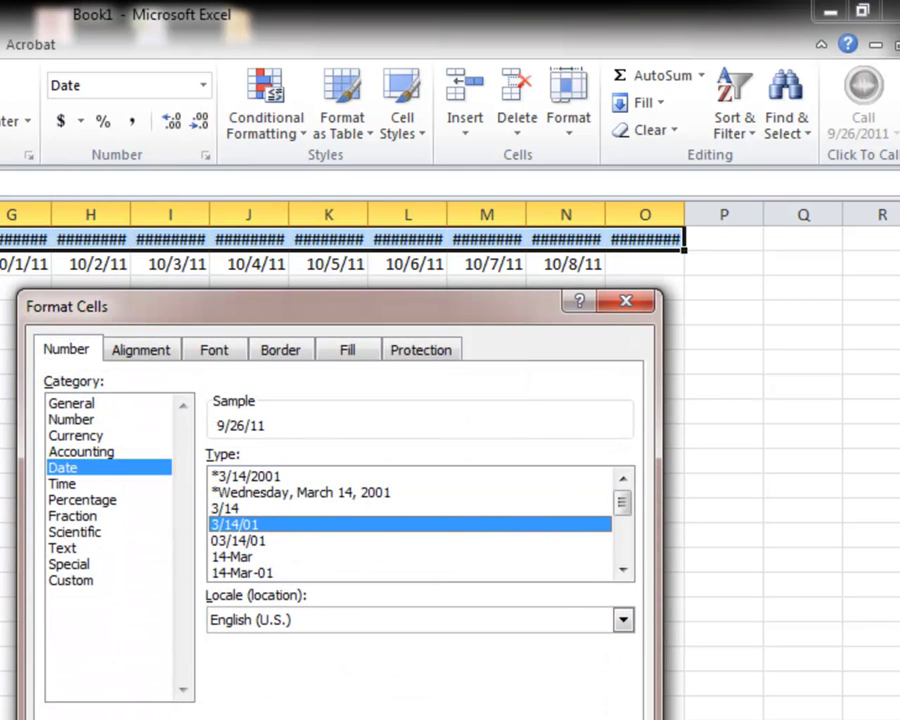
pyautogui.press('Return')
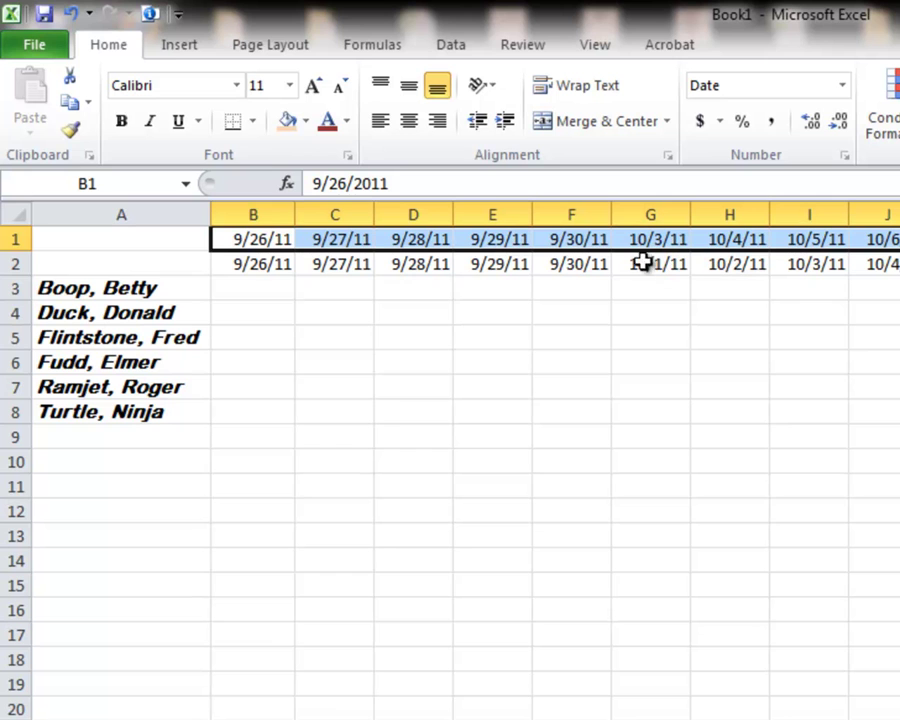
# Delete the old row 2 of dates and refill B1:O1 as a Weekday date series
pyautogui.click(12, 262)
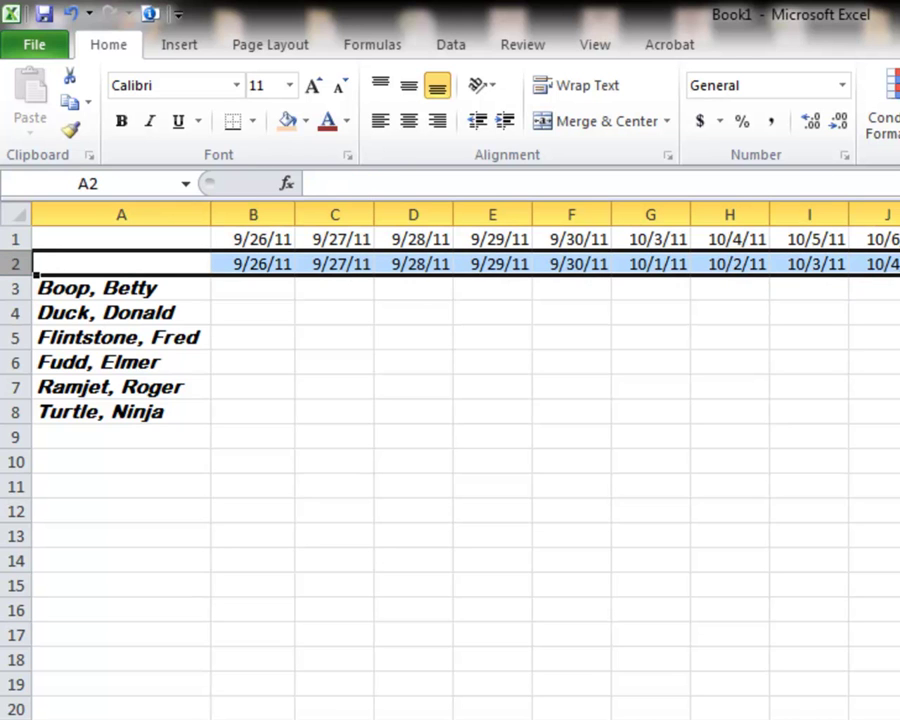
pyautogui.hotkey('ctrl', '-')
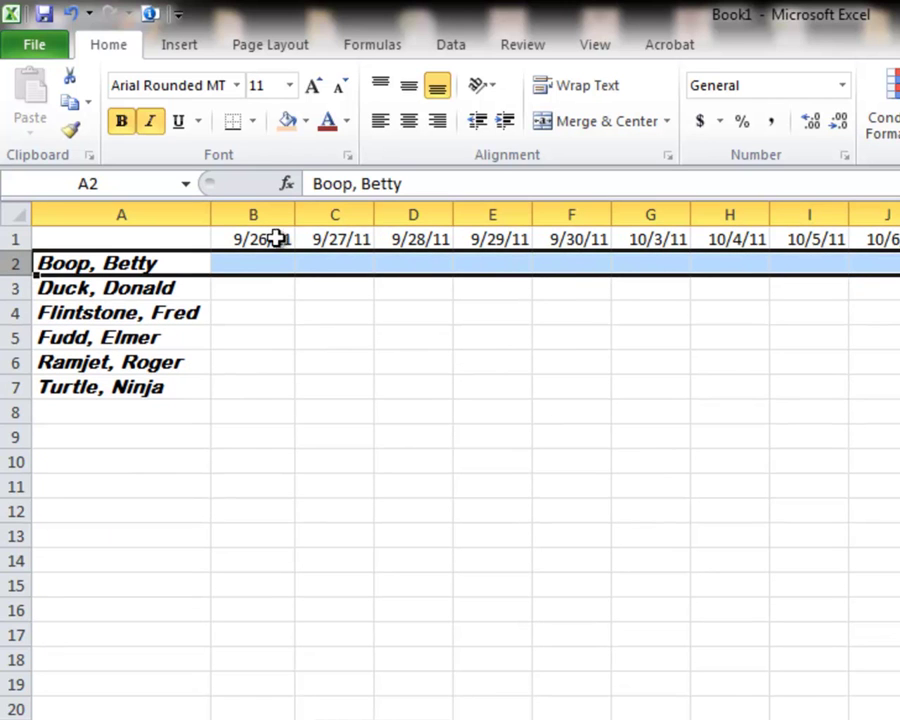
pyautogui.click(271, 239)
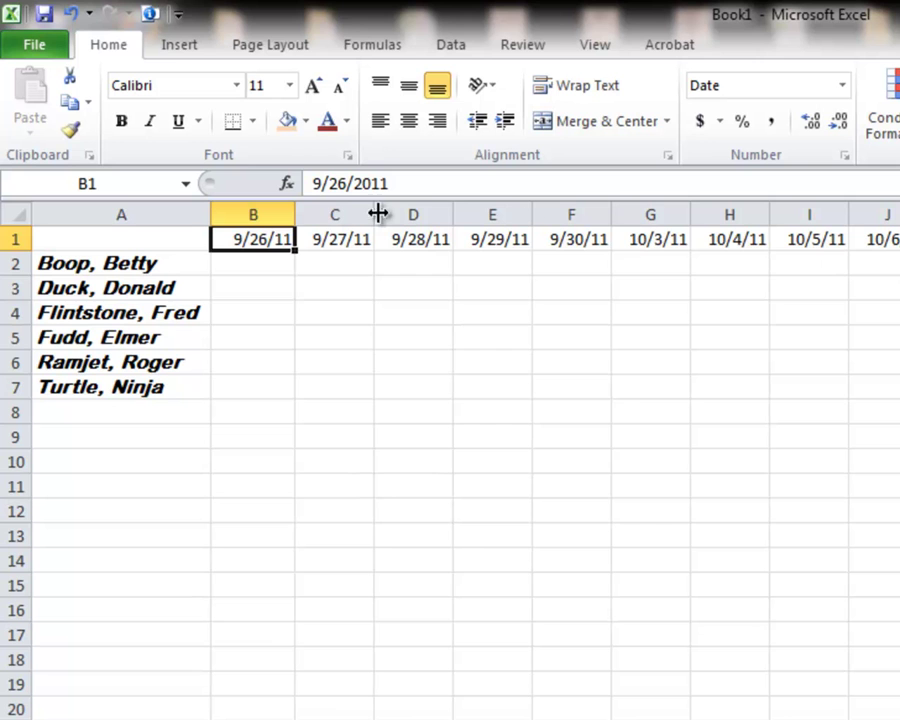
pyautogui.moveTo(279, 236); pyautogui.dragTo(899, 240)
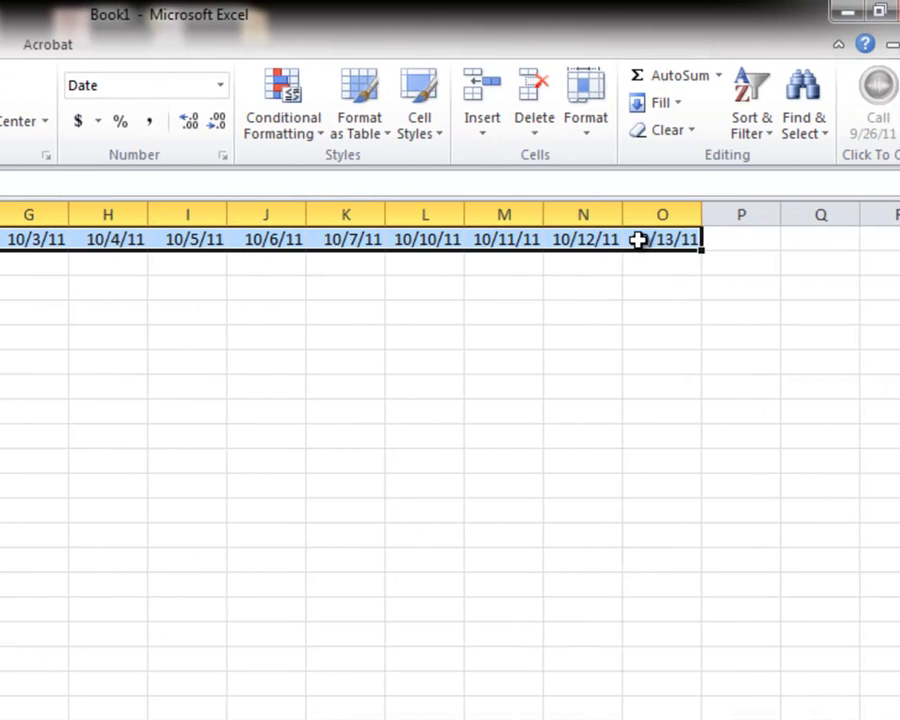
pyautogui.click(680, 106)
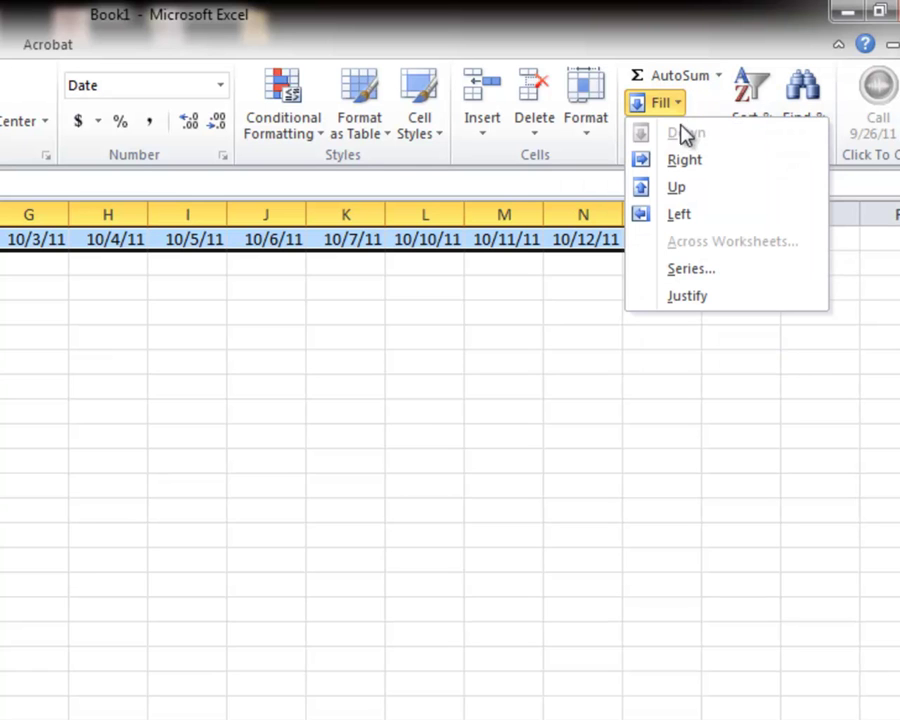
pyautogui.click(692, 272)
pyautogui.click(430, 539)
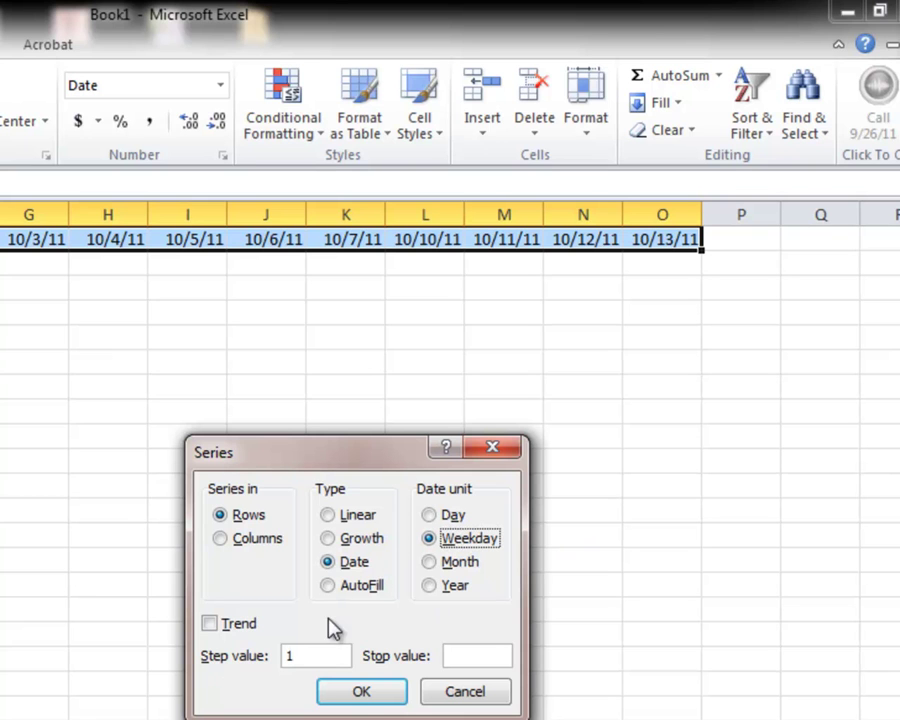
pyautogui.click(372, 699)
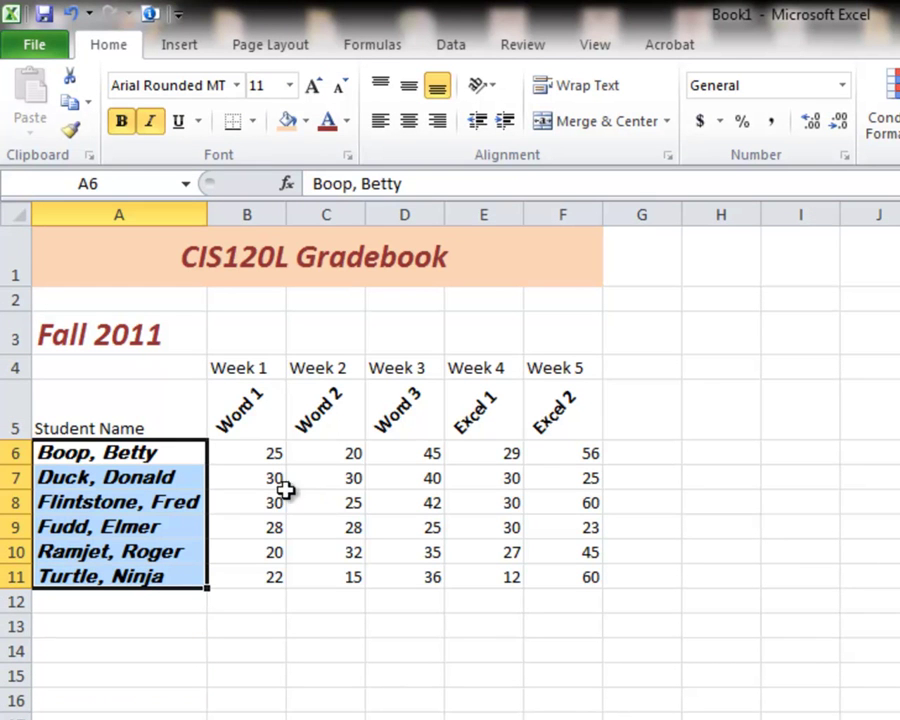
# Format the score block B6:F11 as Number
pyautogui.click(254, 452)
pyautogui.moveTo(256, 453); pyautogui.dragTo(554, 575)
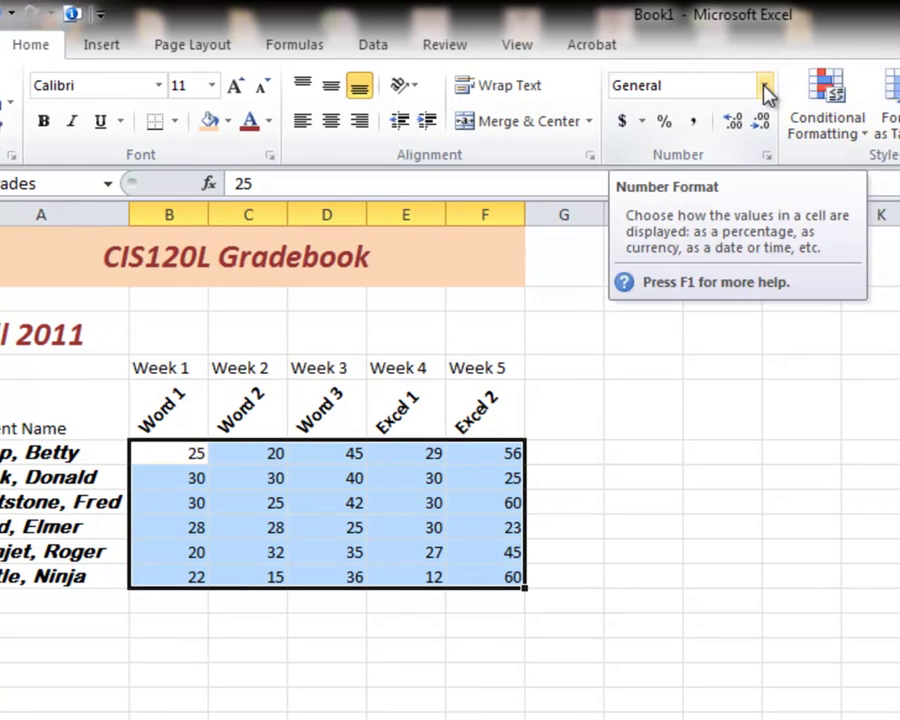
pyautogui.click(766, 92)
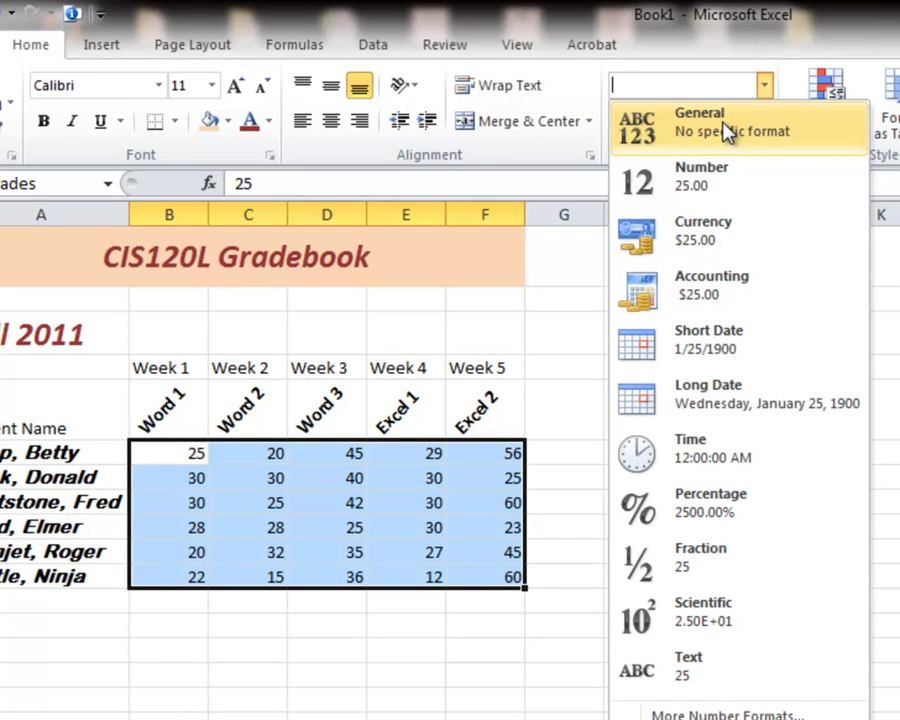
pyautogui.click(699, 180)
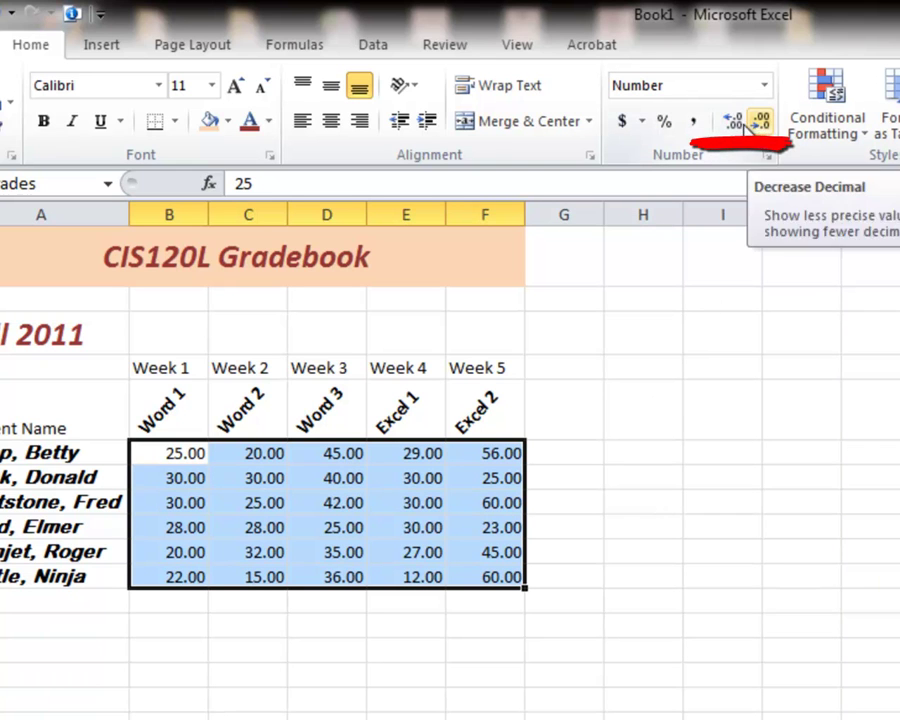
# Adjust the decimals so the scores show as whole numbers with no decimal places
pyautogui.click(734, 125)
pyautogui.click(734, 125)
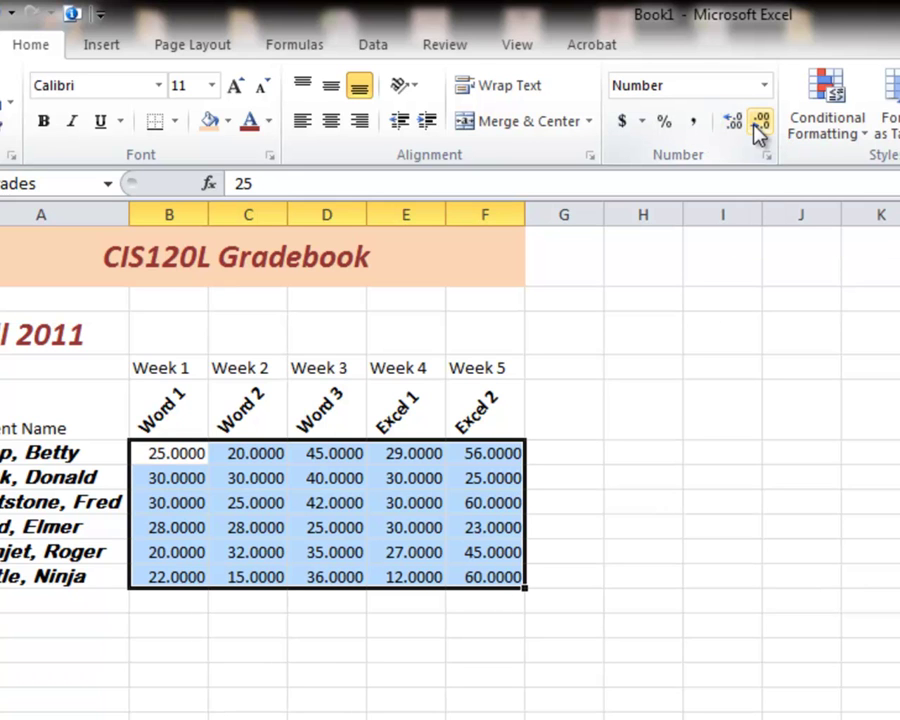
pyautogui.click(761, 122)
pyautogui.click(761, 122)
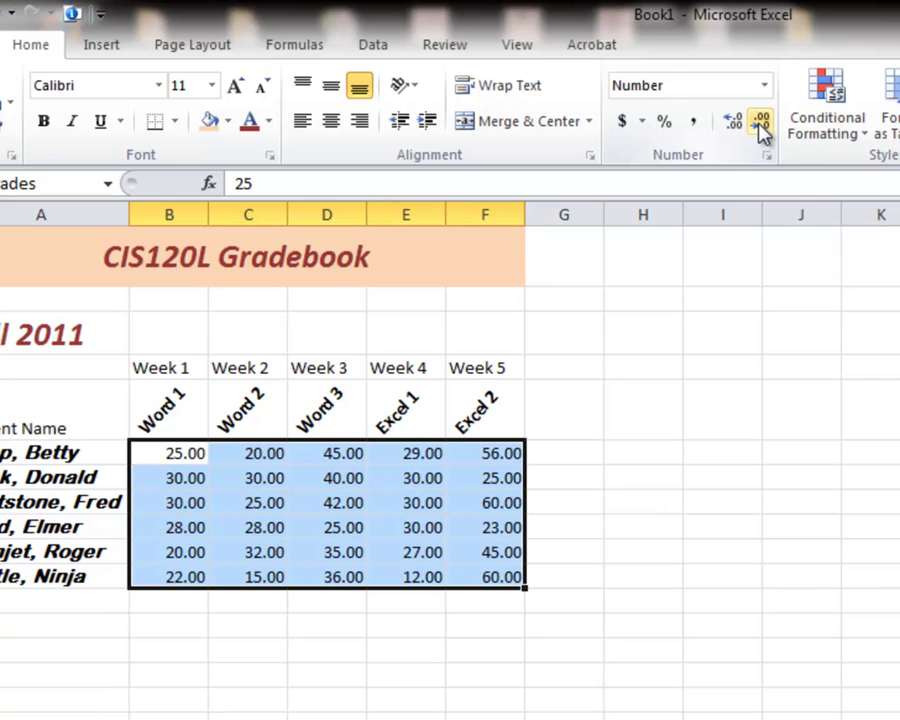
pyautogui.click(761, 122)
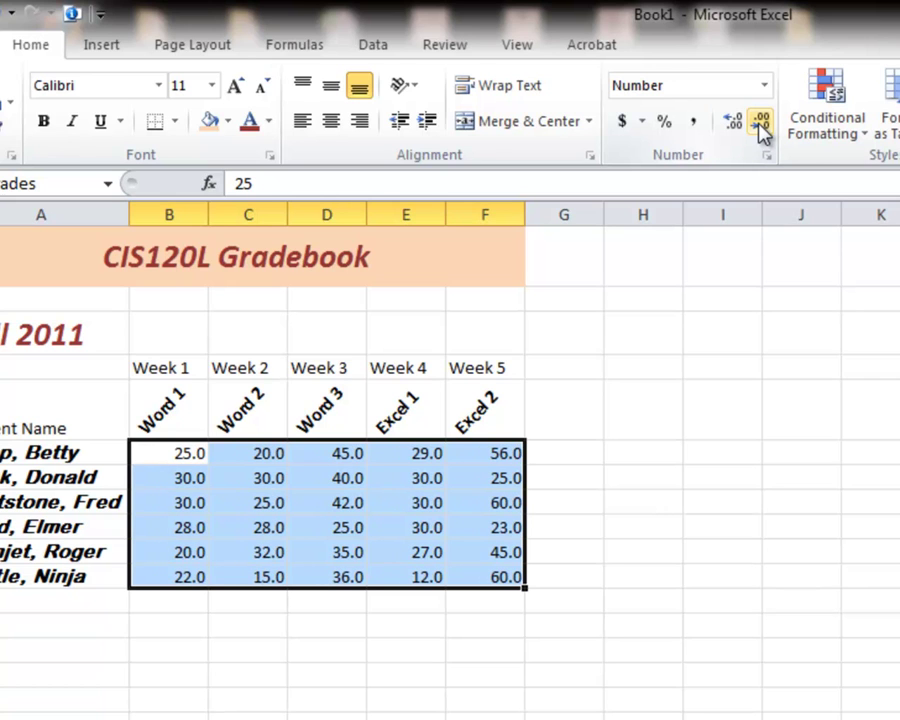
pyautogui.click(761, 122)
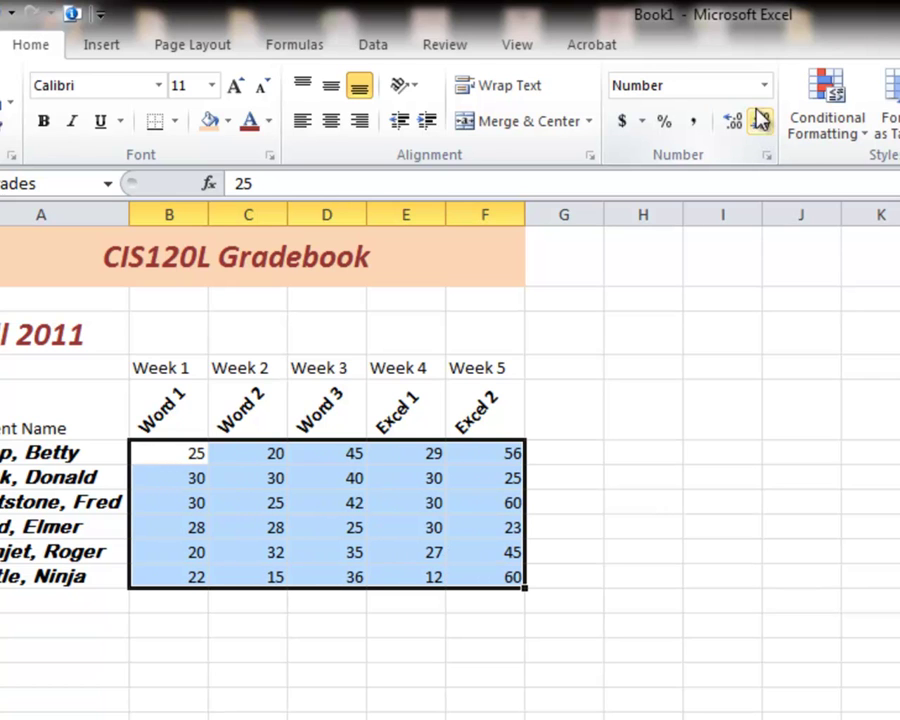
pyautogui.click(765, 88)
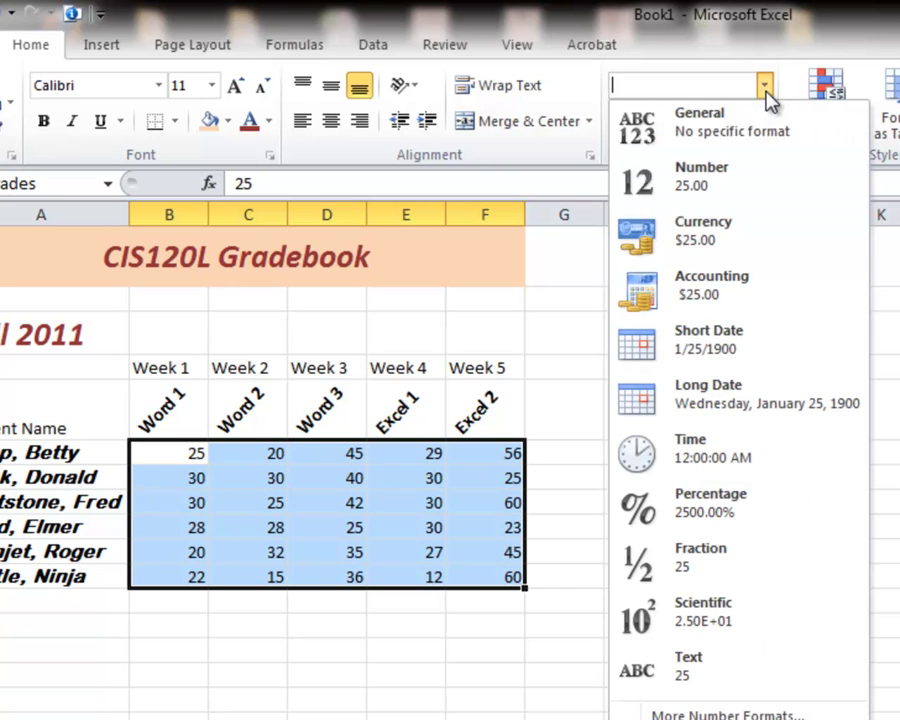
# Switch the scores from Currency to Accounting format, e.g. $ 25.00
pyautogui.click(703, 240)
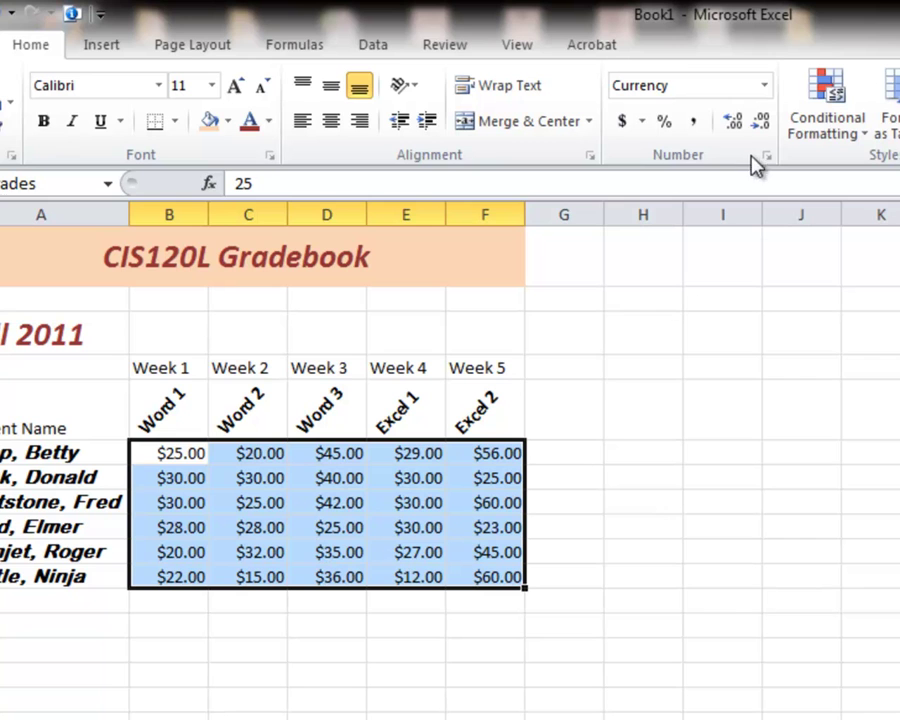
pyautogui.click(764, 86)
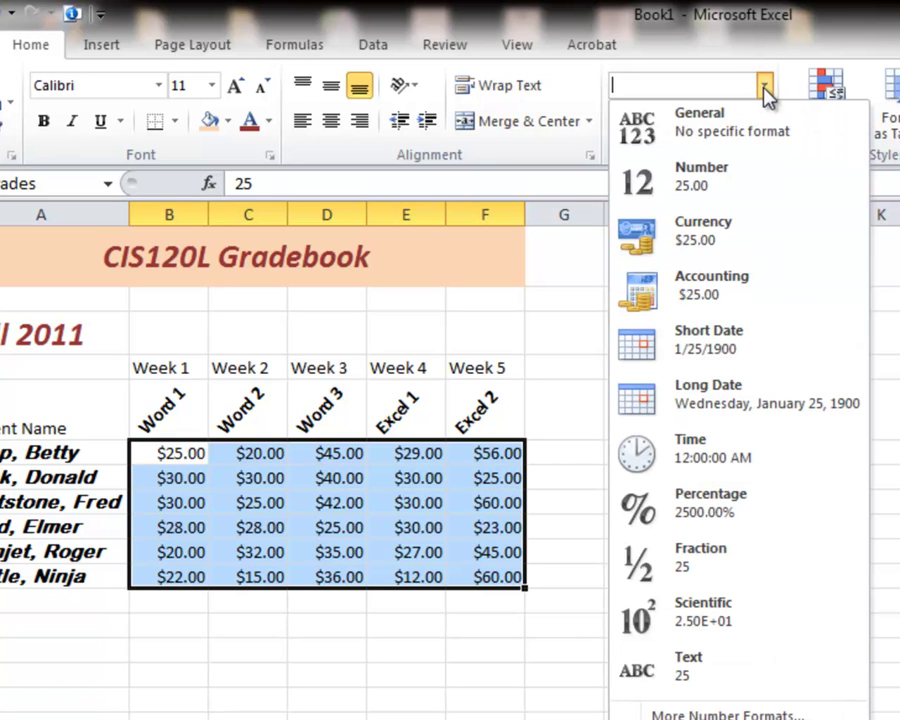
pyautogui.click(708, 292)
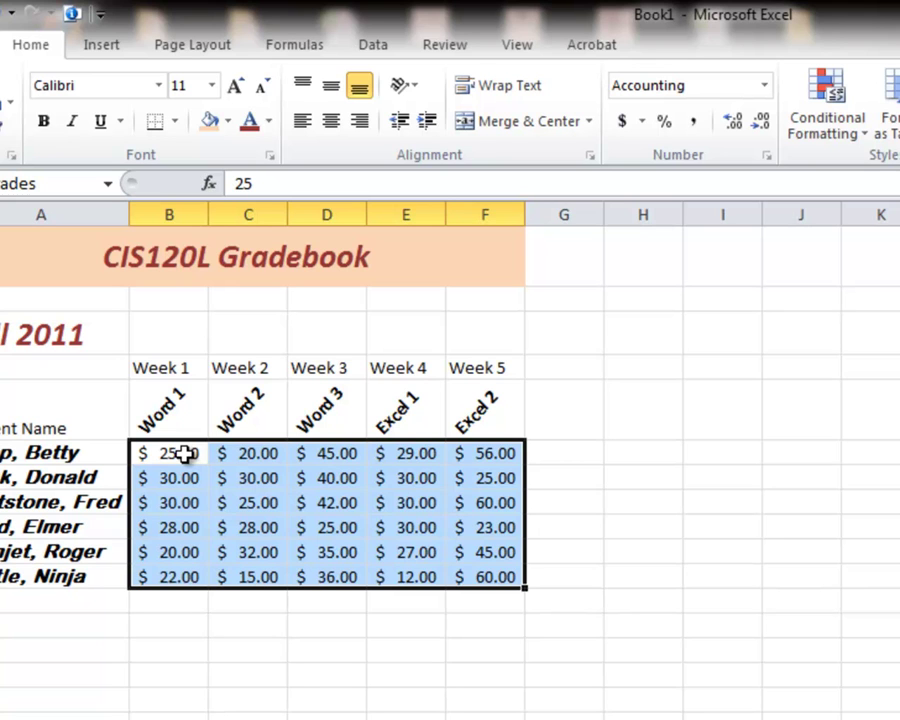
# Enter 0 as the first student's Word 1 score in B6 and format it as Currency
pyautogui.write('0')
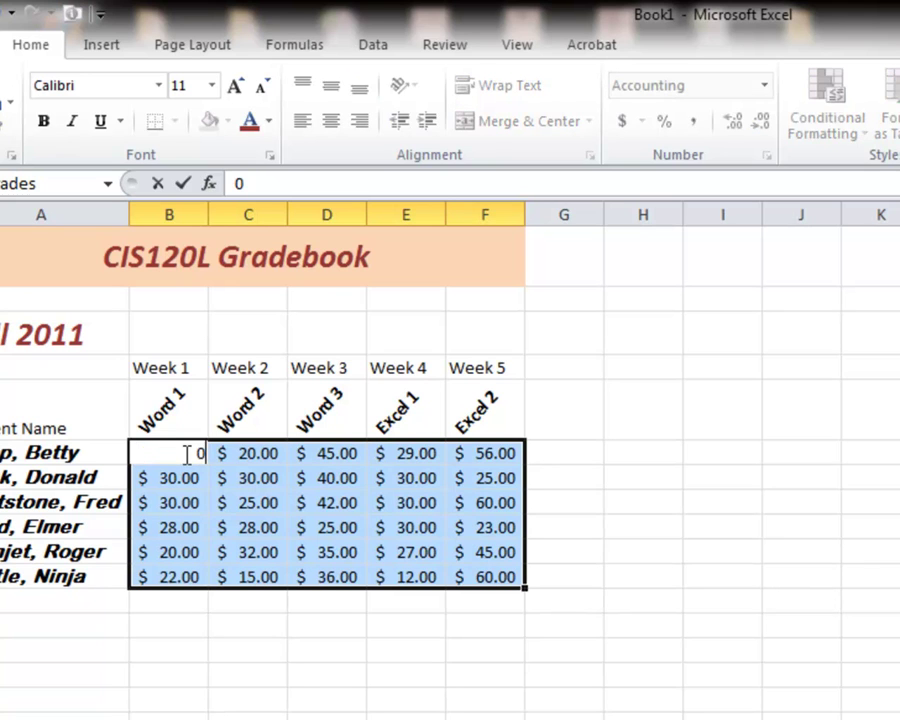
pyautogui.press('Return')
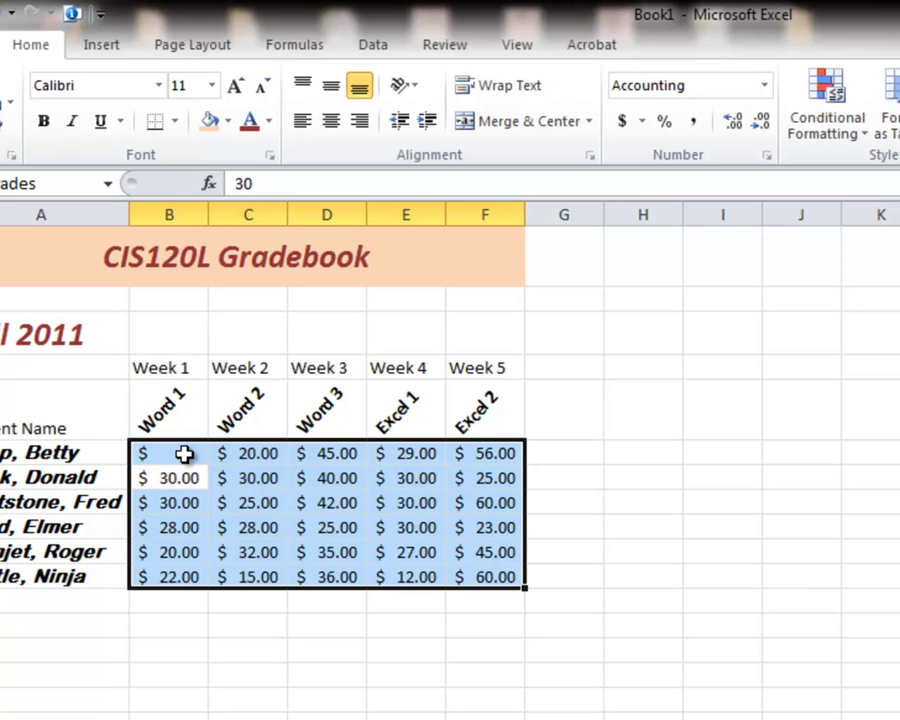
pyautogui.click(180, 450)
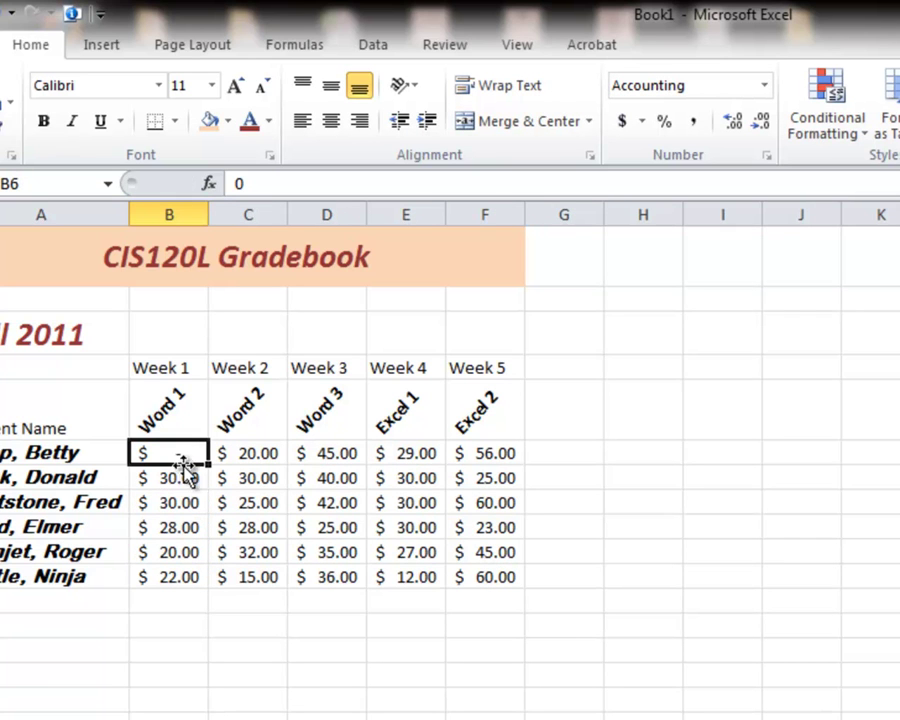
pyautogui.click(767, 93)
pyautogui.click(727, 240)
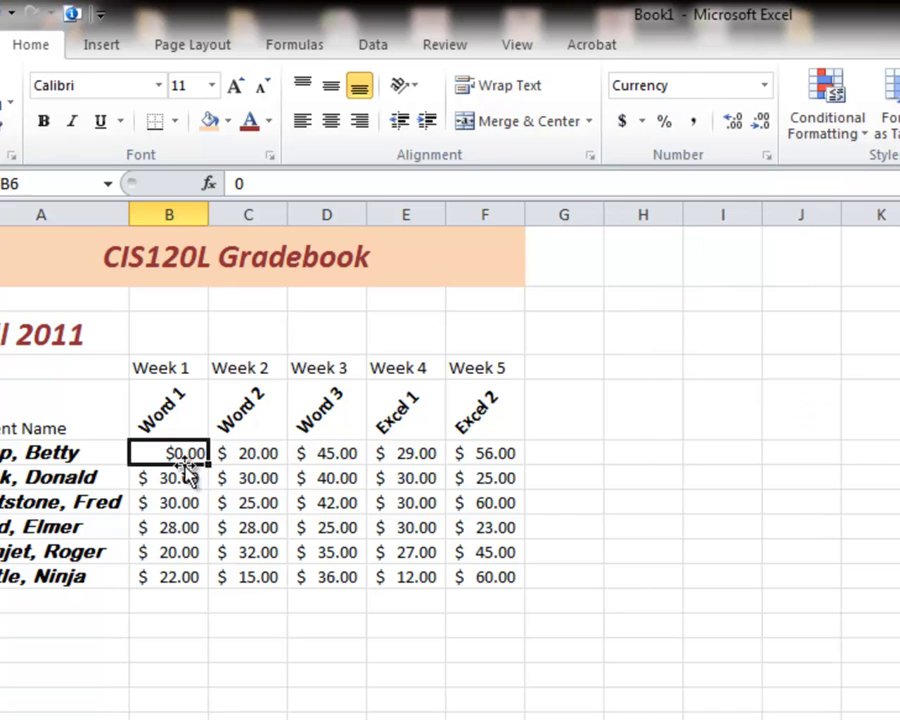
# Set all scores in B6:F11 back to General format
pyautogui.moveTo(156, 453); pyautogui.dragTo(466, 570)
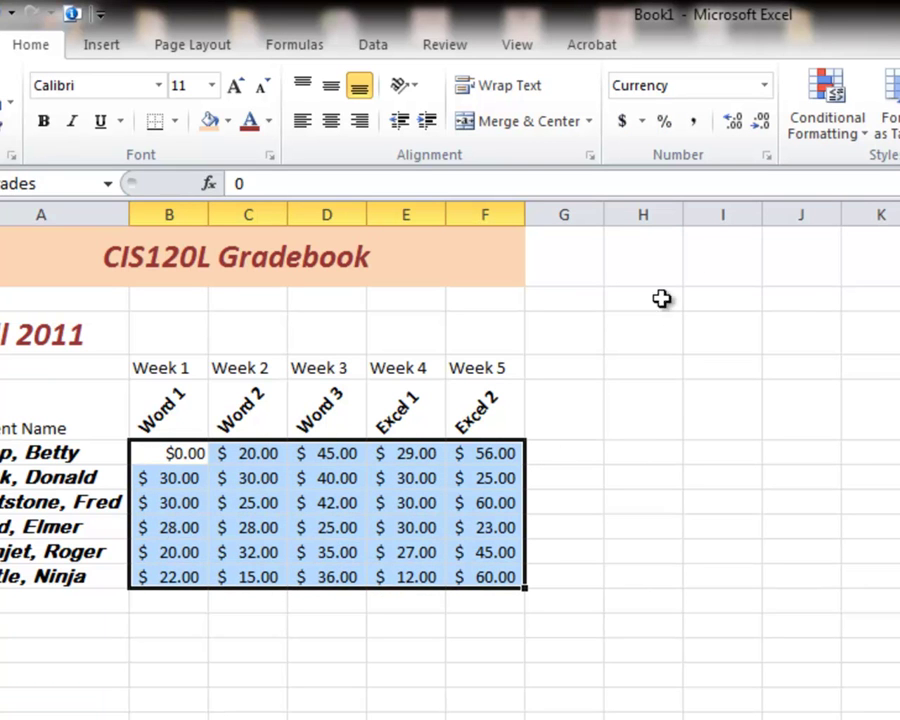
pyautogui.click(763, 90)
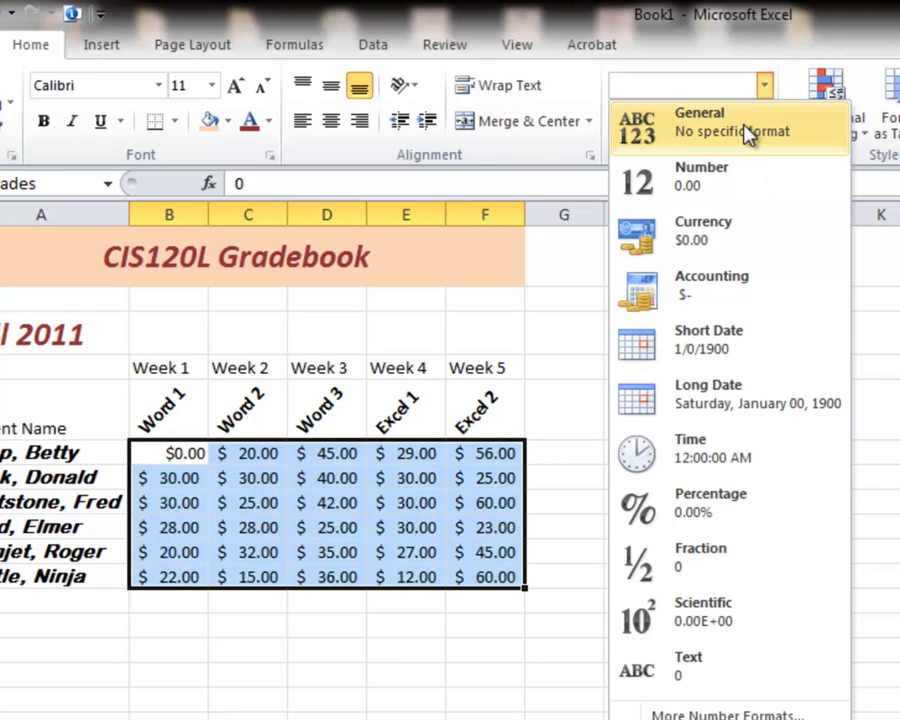
pyautogui.click(747, 134)
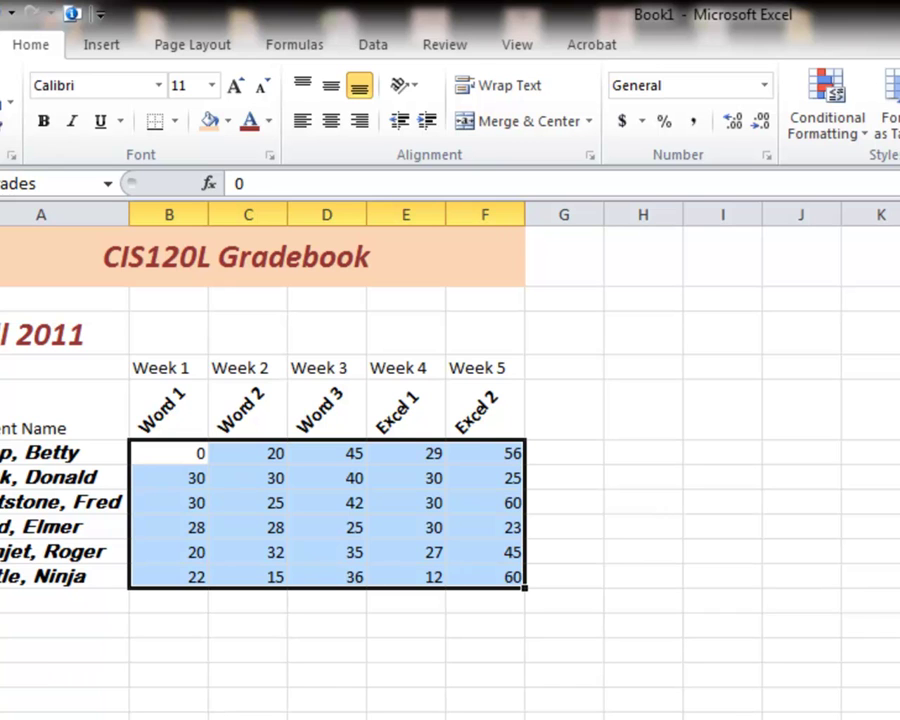
# Put a Bottom Double Border under header row A5:F5, from Student Name through Excel 2
pyautogui.click(392, 617)
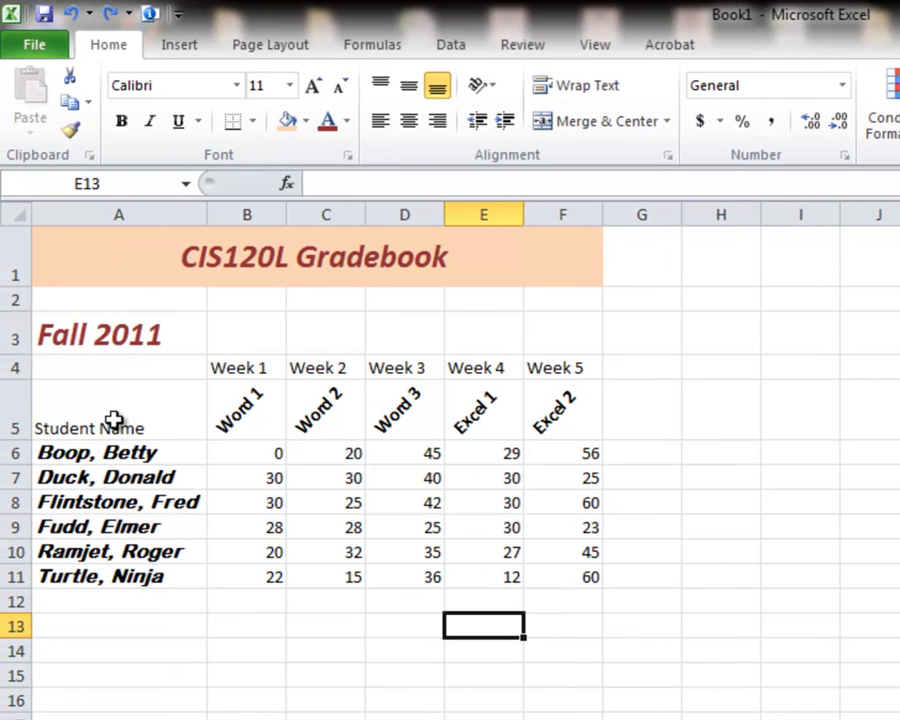
pyautogui.moveTo(114, 420); pyautogui.dragTo(548, 412)
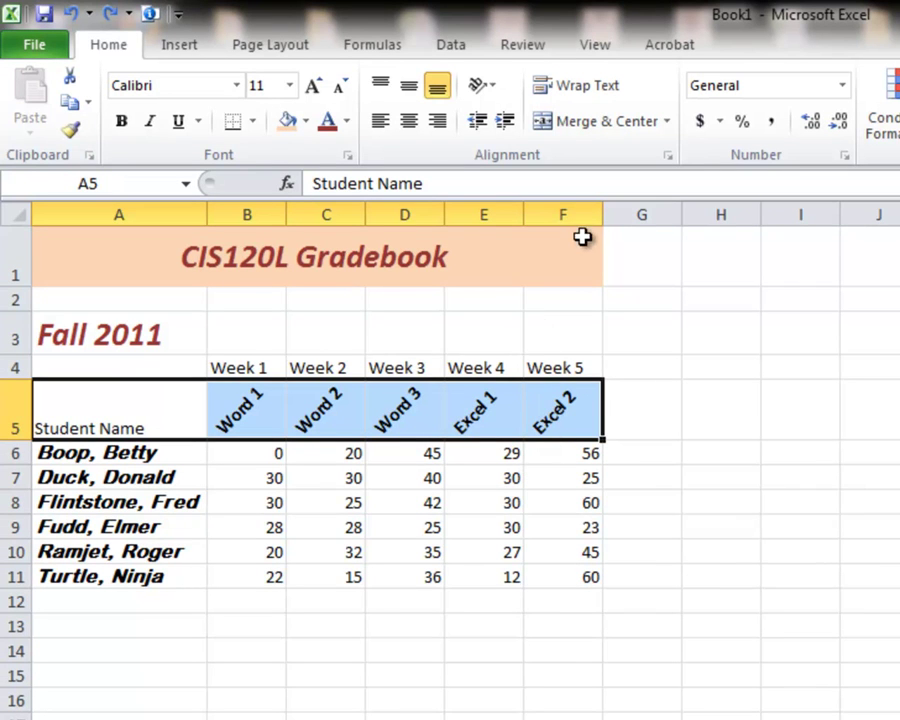
pyautogui.click(236, 128)
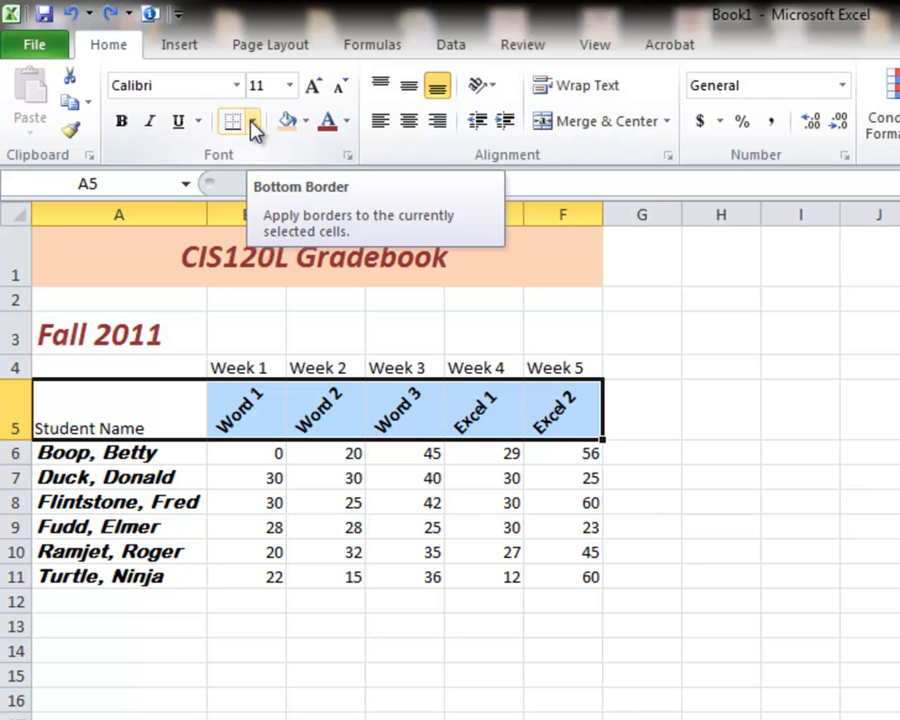
pyautogui.click(252, 122)
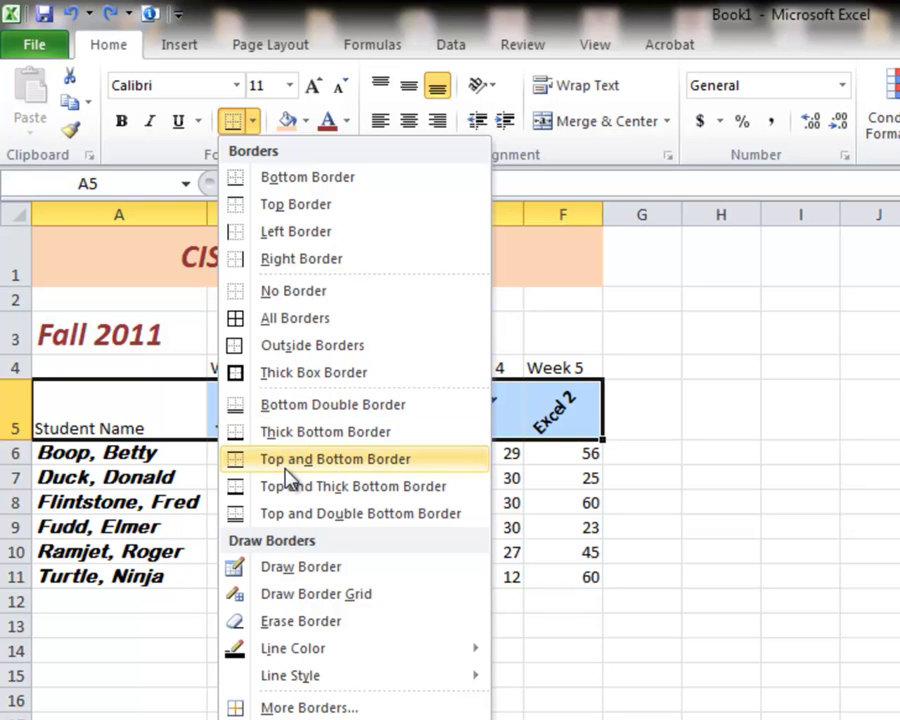
pyautogui.click(305, 410)
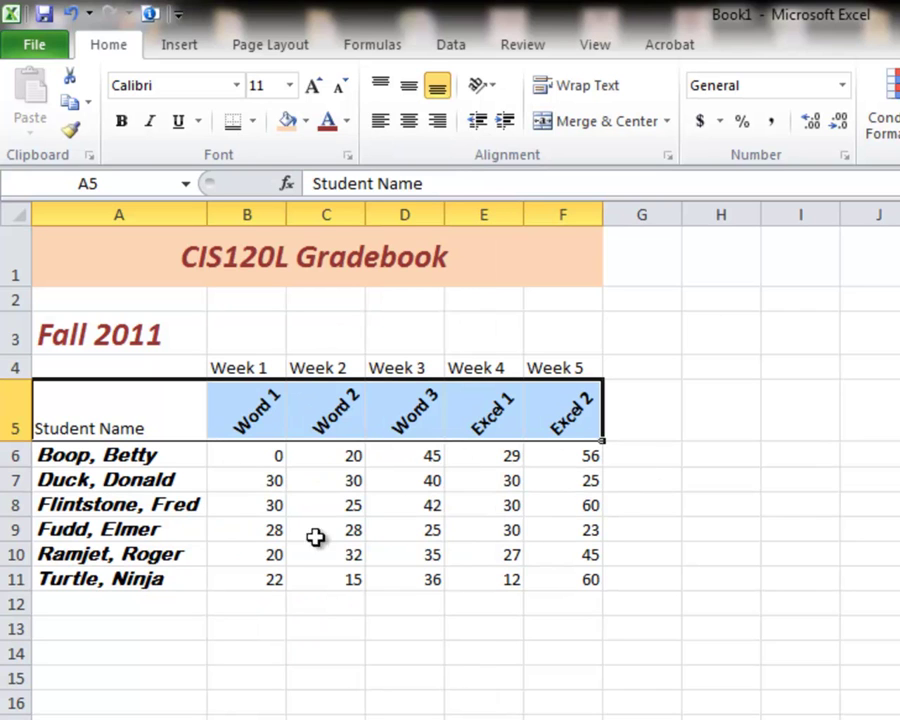
pyautogui.click(626, 481)
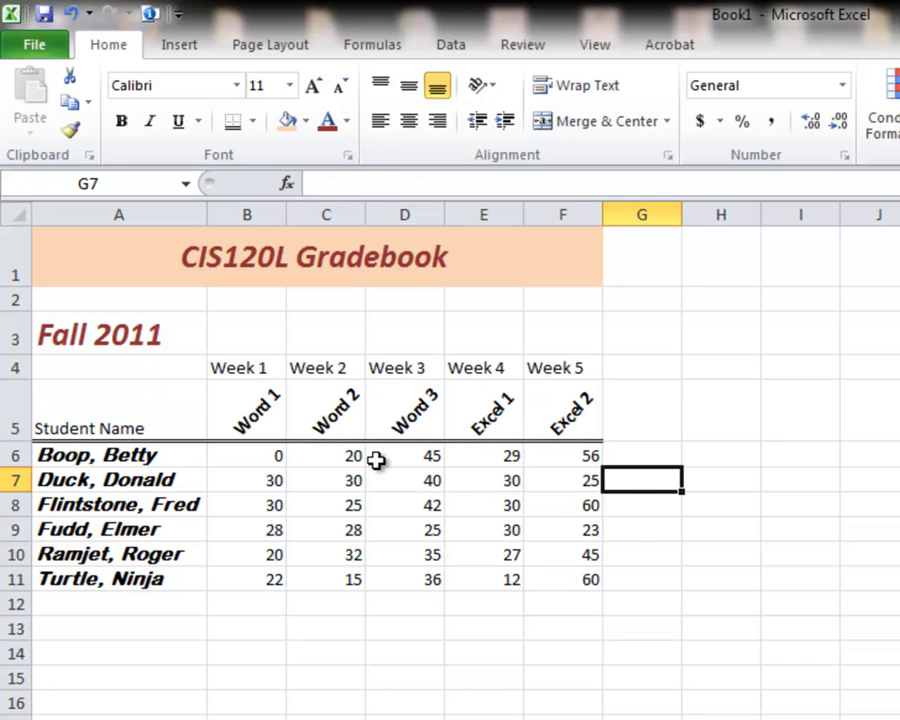
# Middle-align, center and bold the Student Name header in cell A5
pyautogui.click(123, 424)
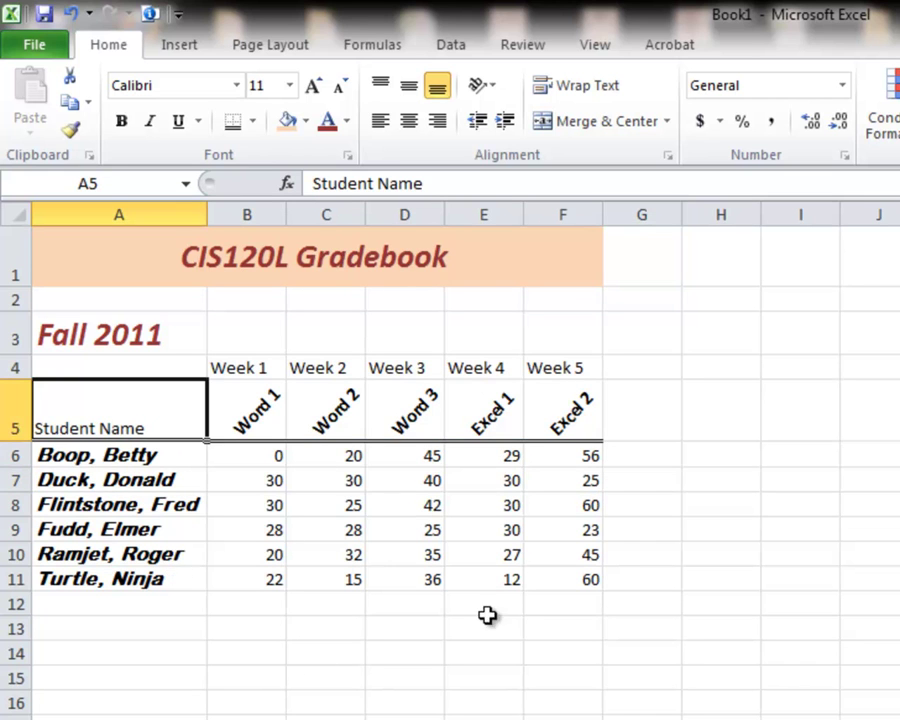
pyautogui.click(410, 89)
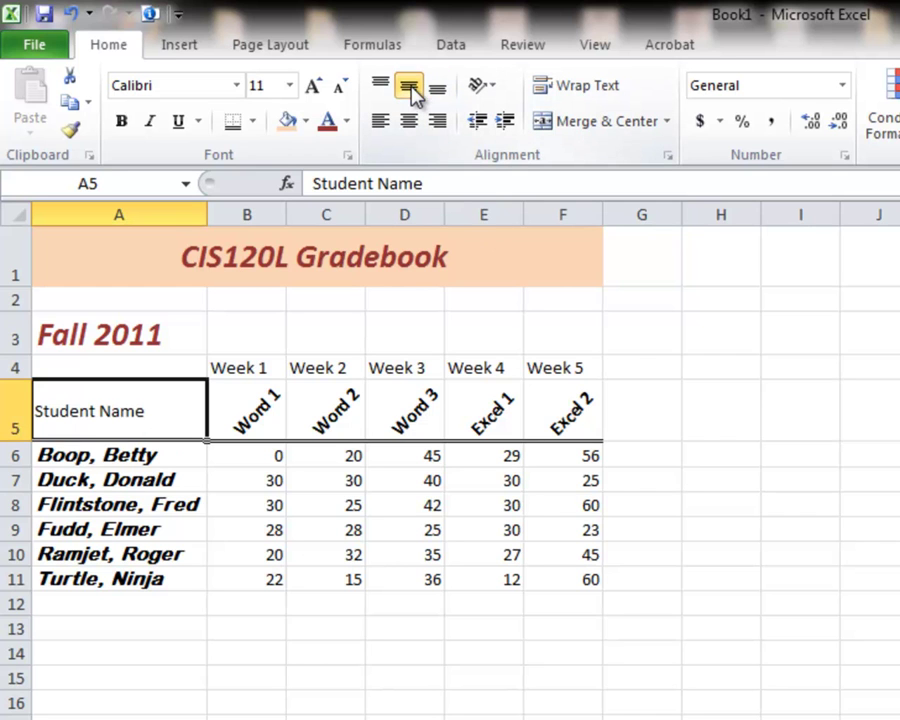
pyautogui.click(407, 121)
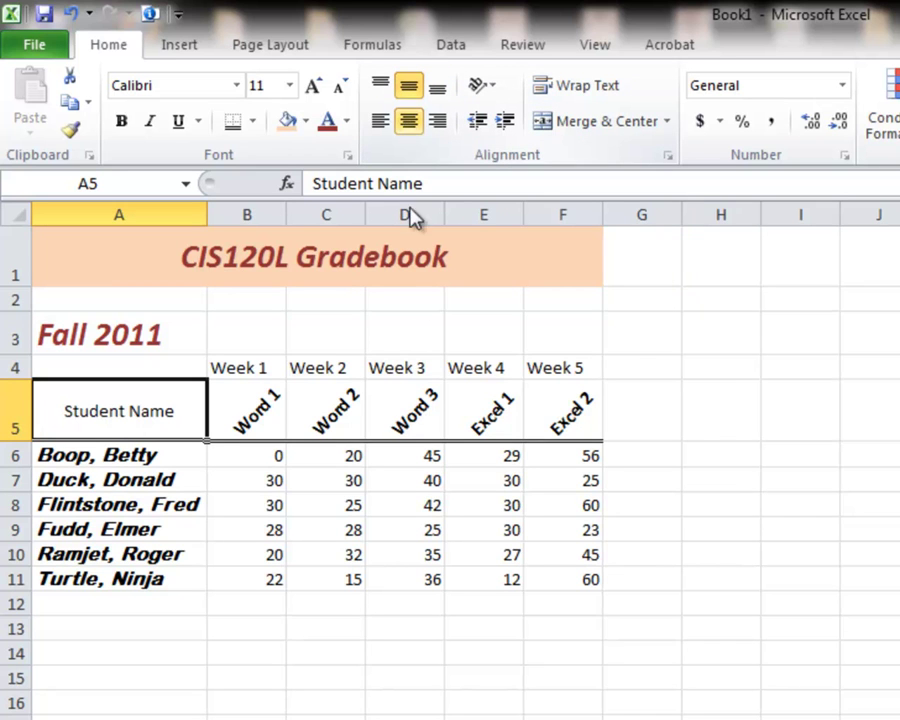
pyautogui.click(121, 121)
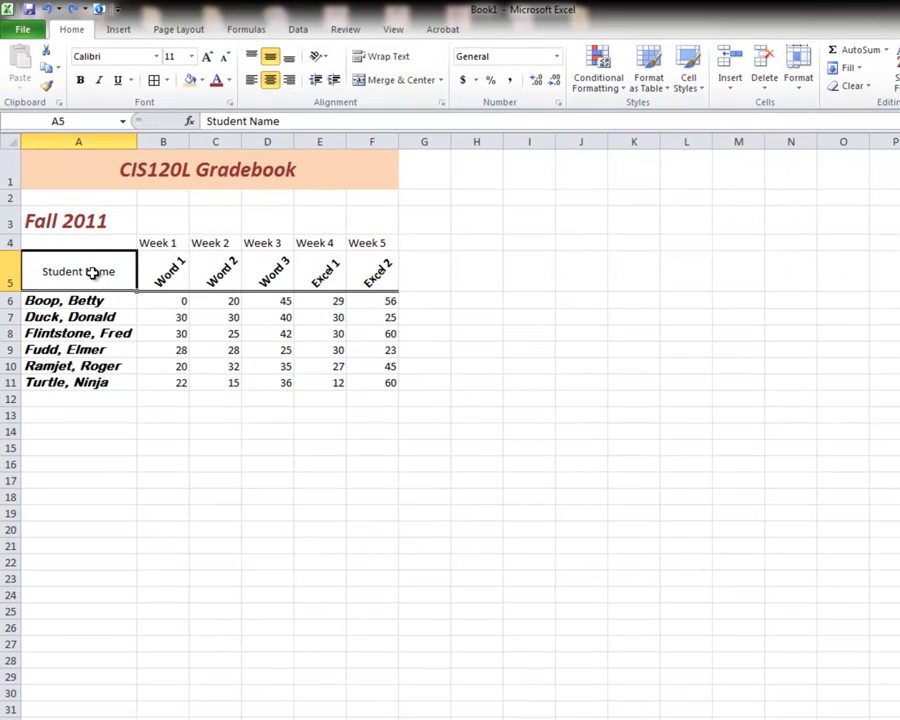
pyautogui.moveTo(92, 272); pyautogui.dragTo(117, 277)
# On Sheet2, put an outline border around the attendance grid A1:O7
pyautogui.hotkey('ctrl', 'pagedown')
pyautogui.click(227, 484)
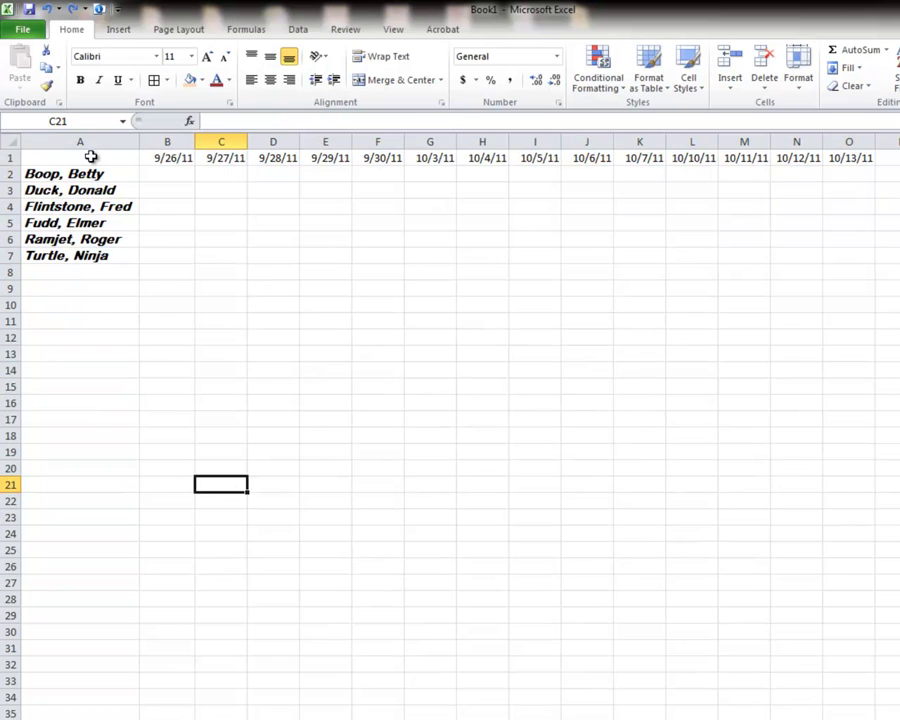
pyautogui.moveTo(91, 155); pyautogui.dragTo(862, 257)
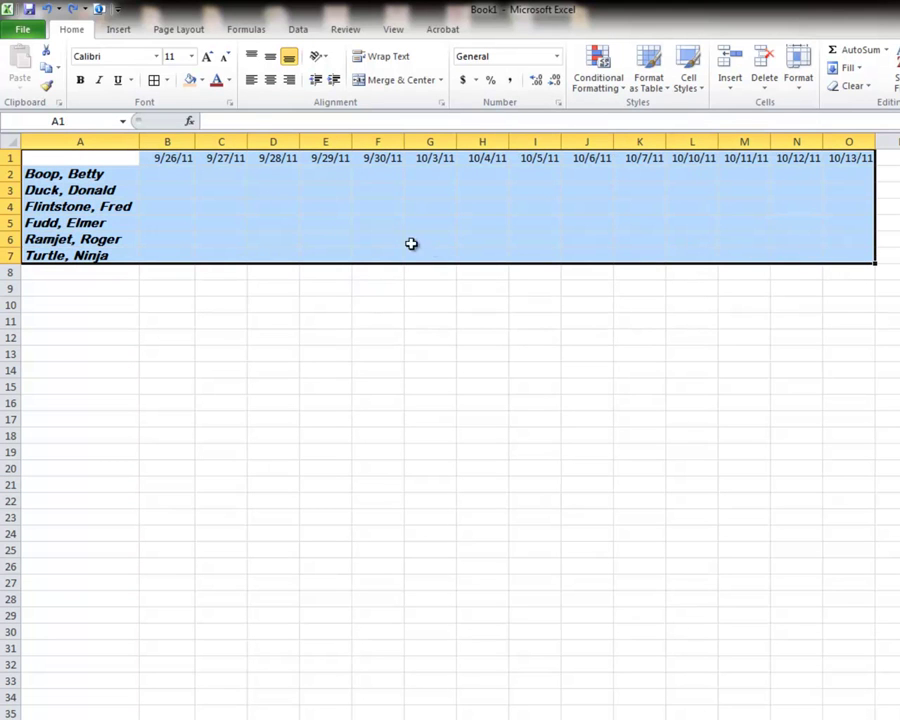
pyautogui.click(168, 82)
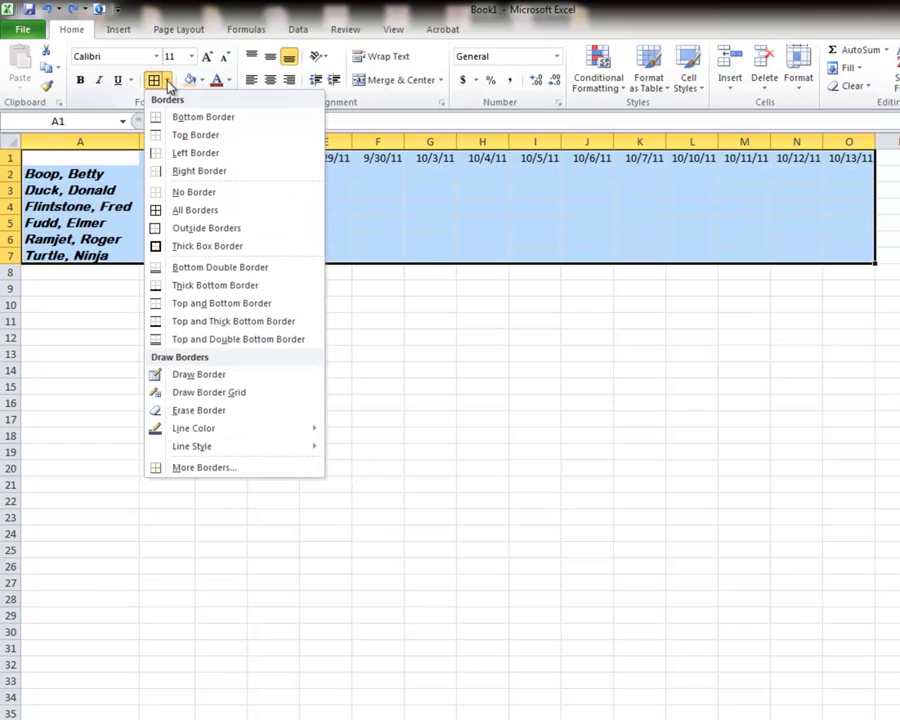
pyautogui.click(193, 230)
pyautogui.click(211, 289)
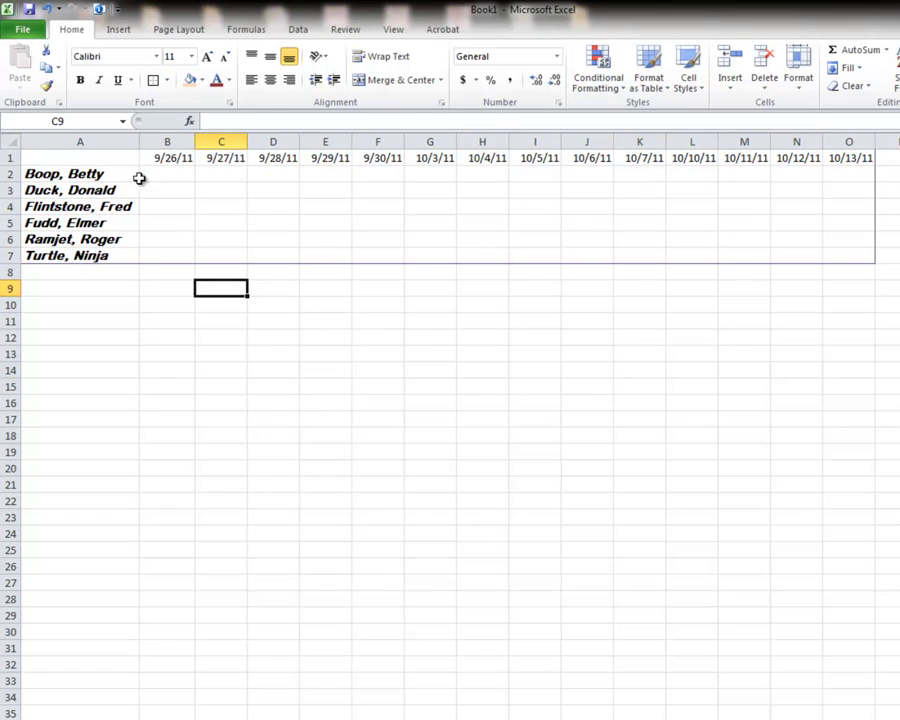
# Apply All Borders to every cell of the attendance grid A1:O7
pyautogui.moveTo(119, 159); pyautogui.dragTo(834, 251)
pyautogui.click(167, 85)
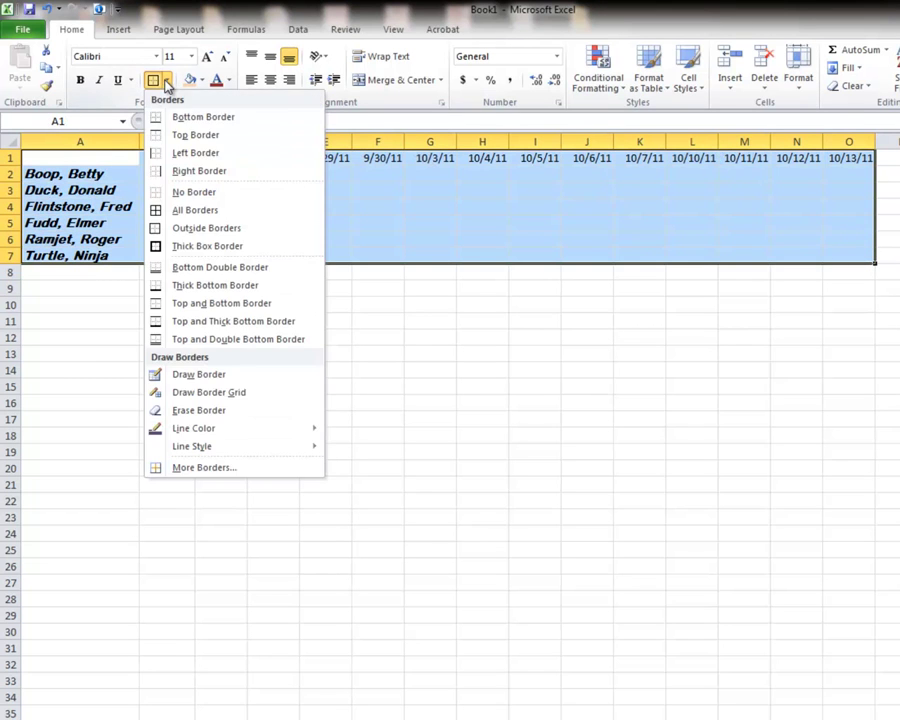
pyautogui.click(184, 208)
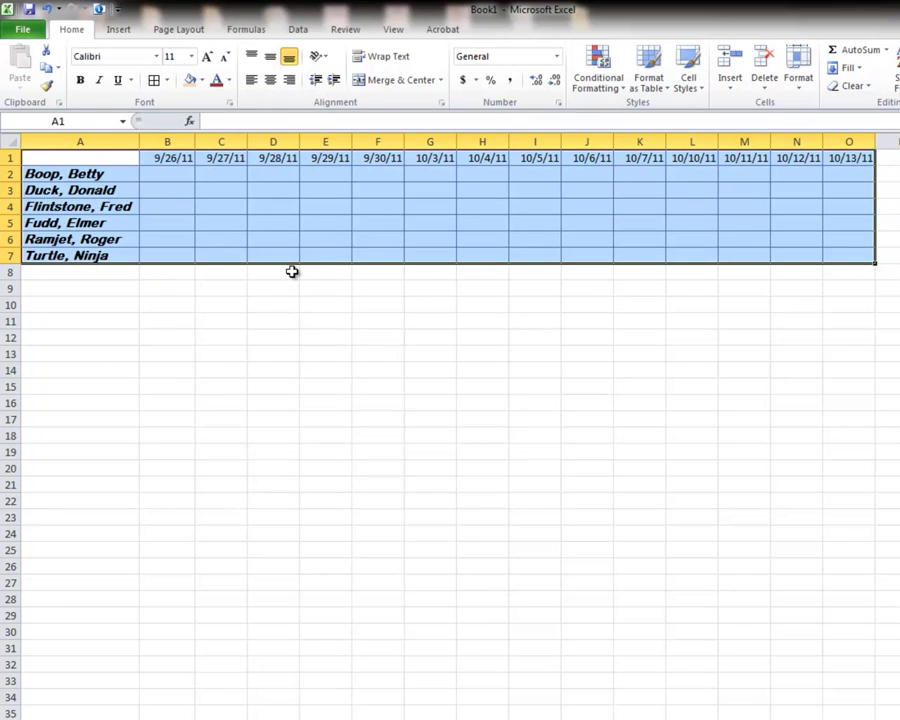
pyautogui.click(187, 291)
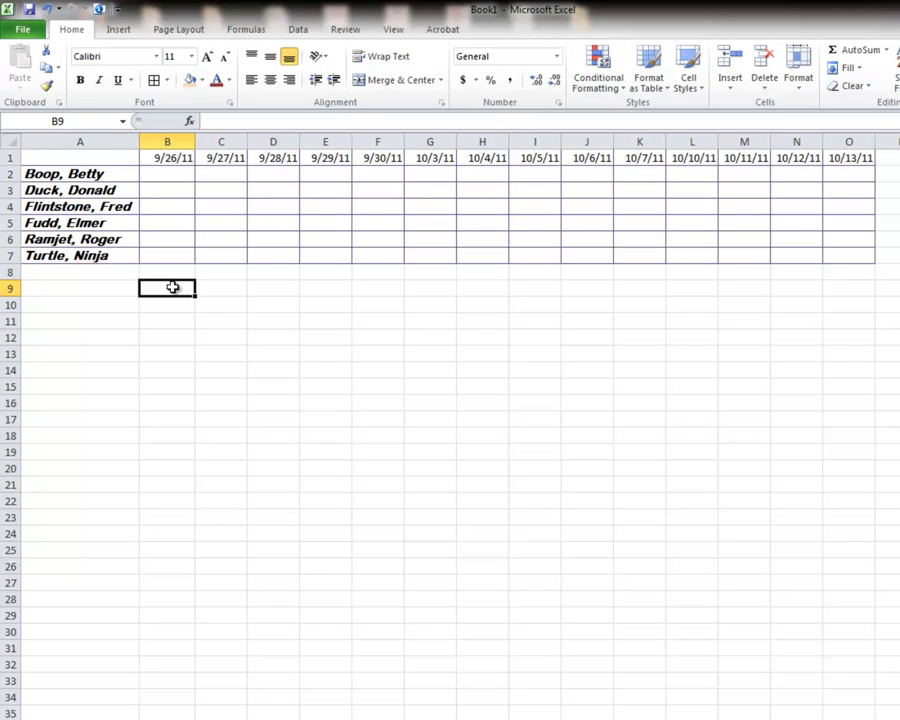
pyautogui.click(168, 80)
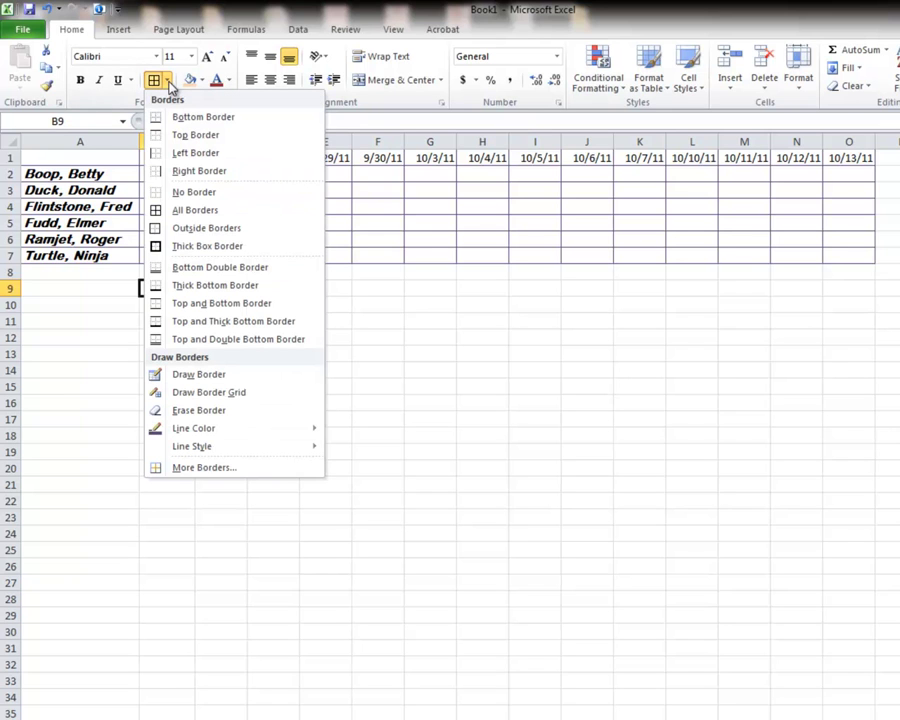